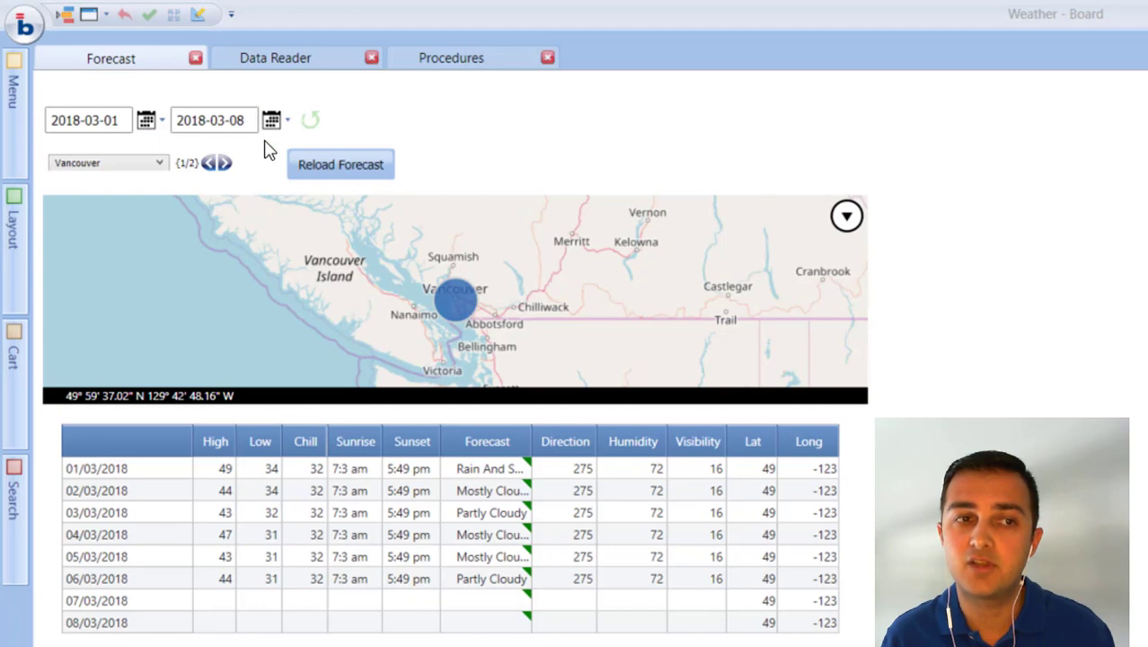
# Check which cities the Forecast screen's city selector offers.
pyautogui.hotkey('alt', 'Down')
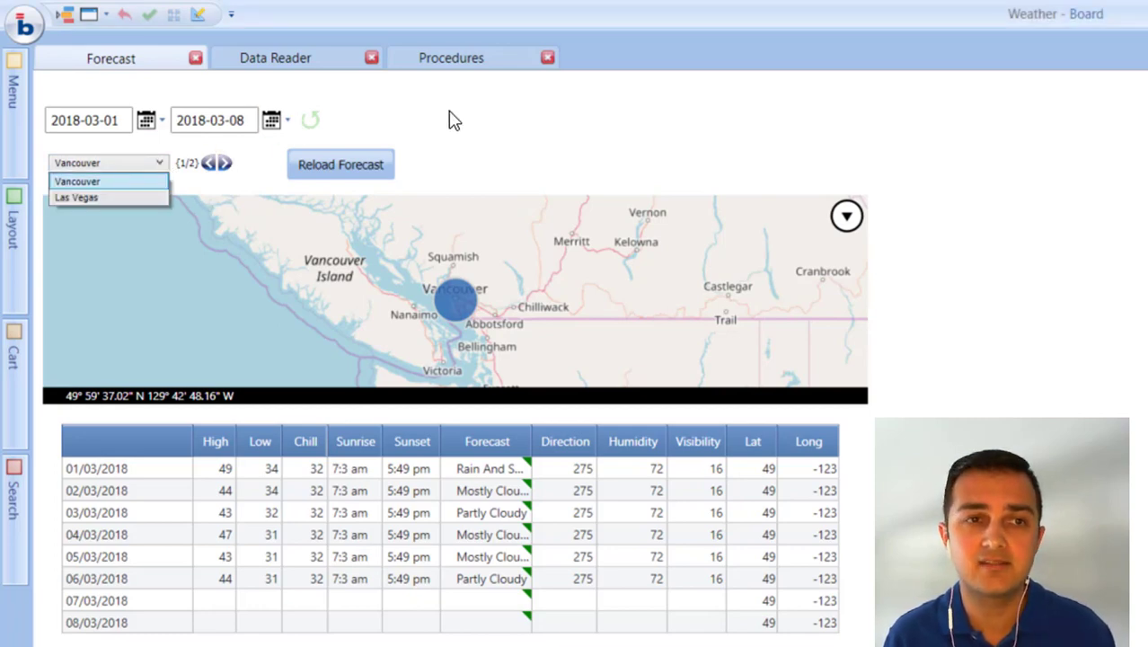
pyautogui.click(476, 101)
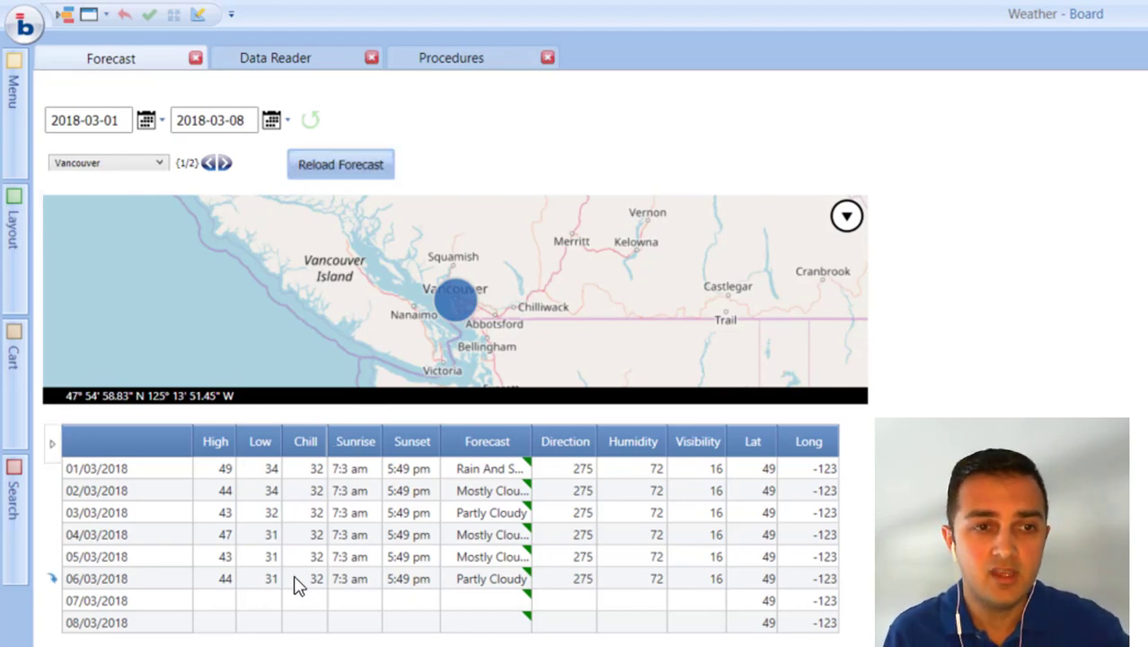
pyautogui.click(835, 516)
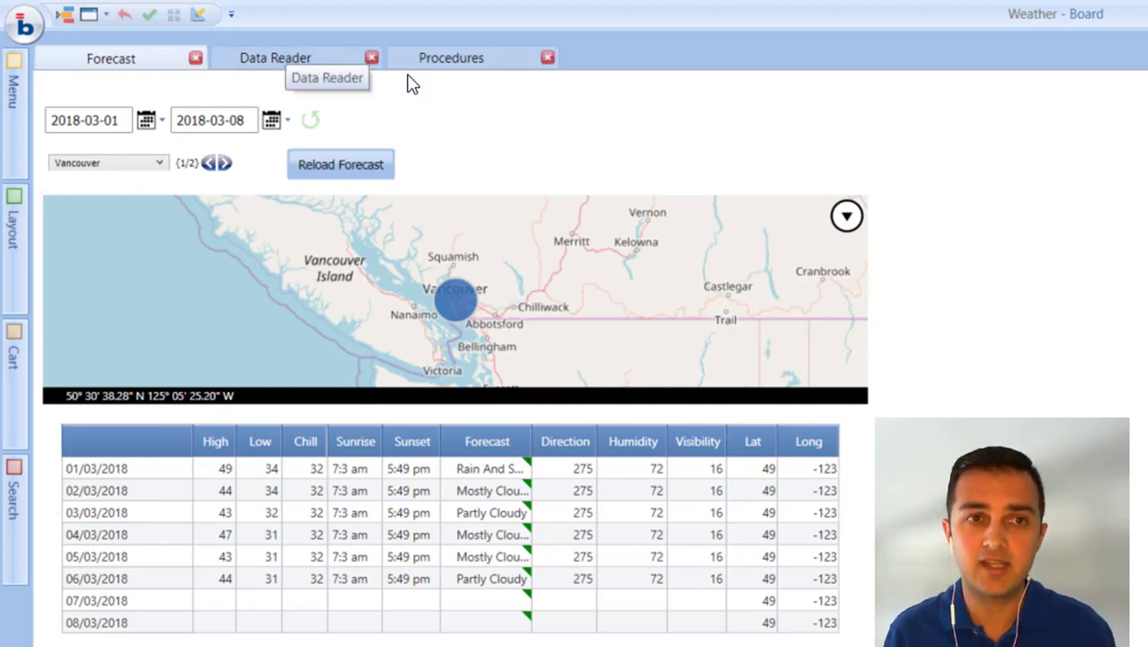
# View the Reload Weather Forecast procedure, and open the data reader's Forecast connector protocol.
pyautogui.click(477, 63)
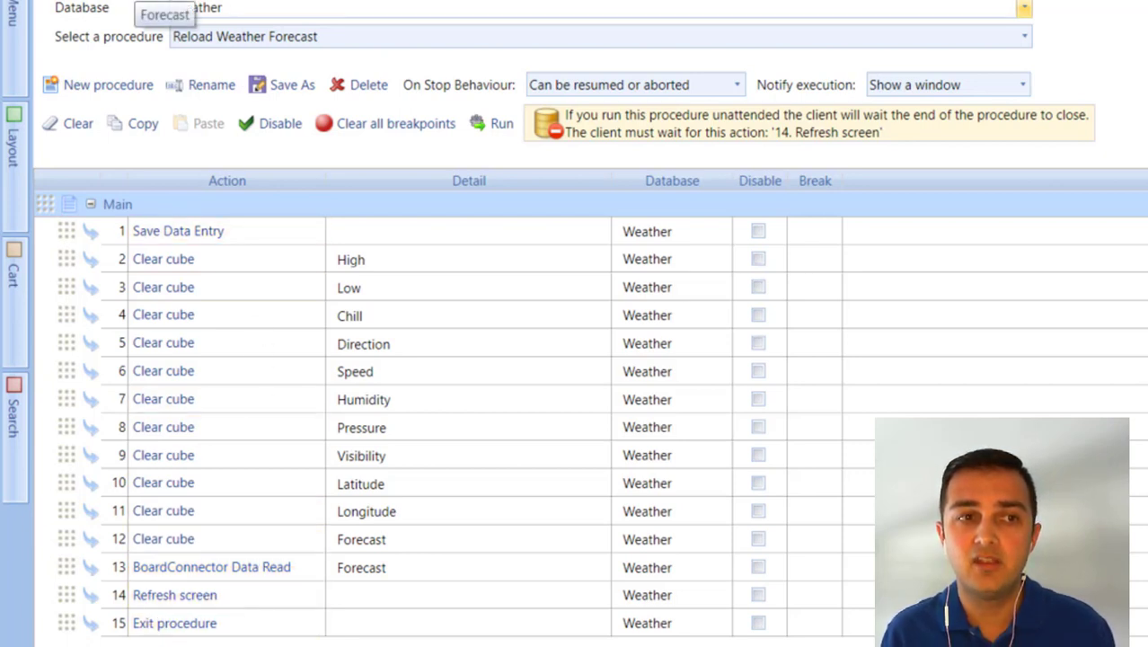
pyautogui.click(281, 1)
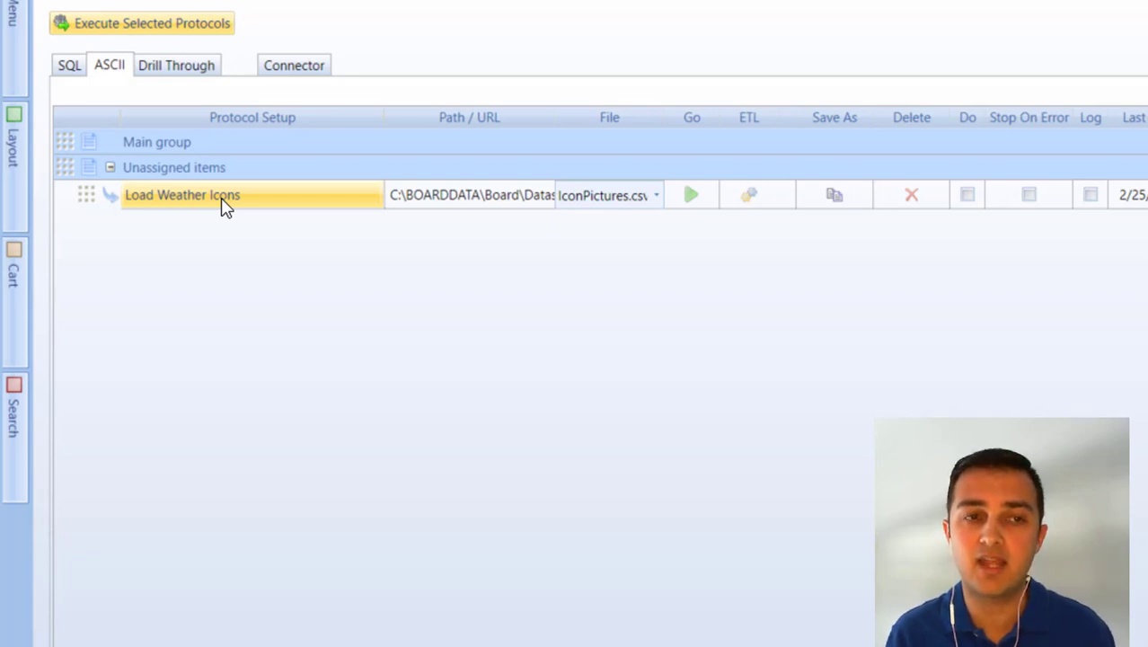
pyautogui.click(289, 72)
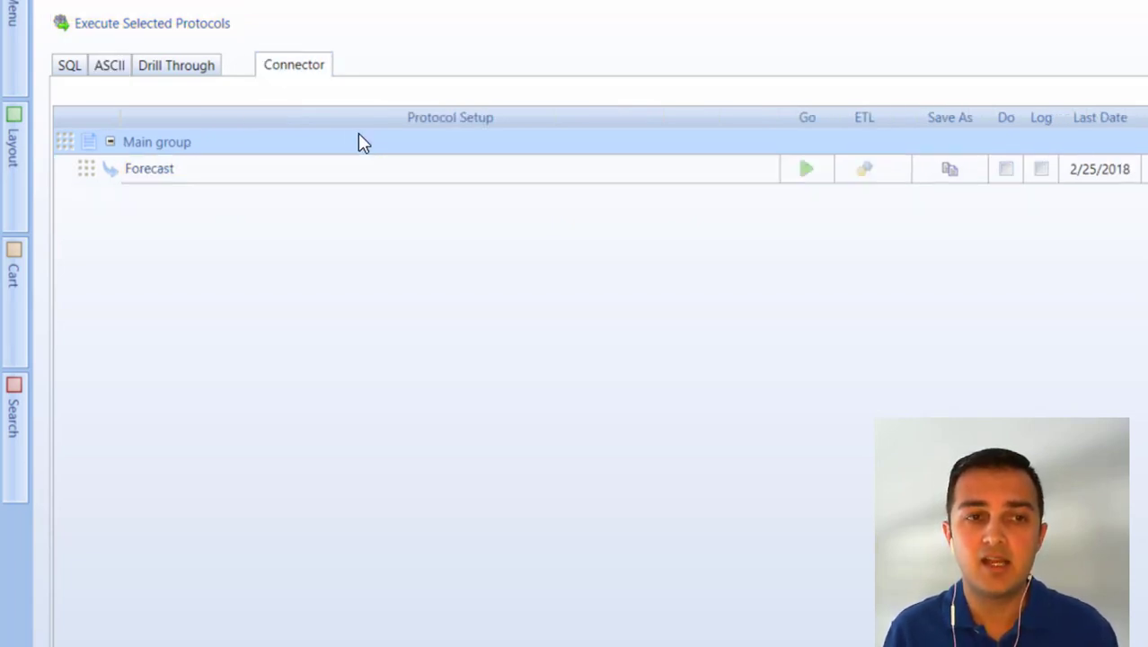
pyautogui.click(182, 173)
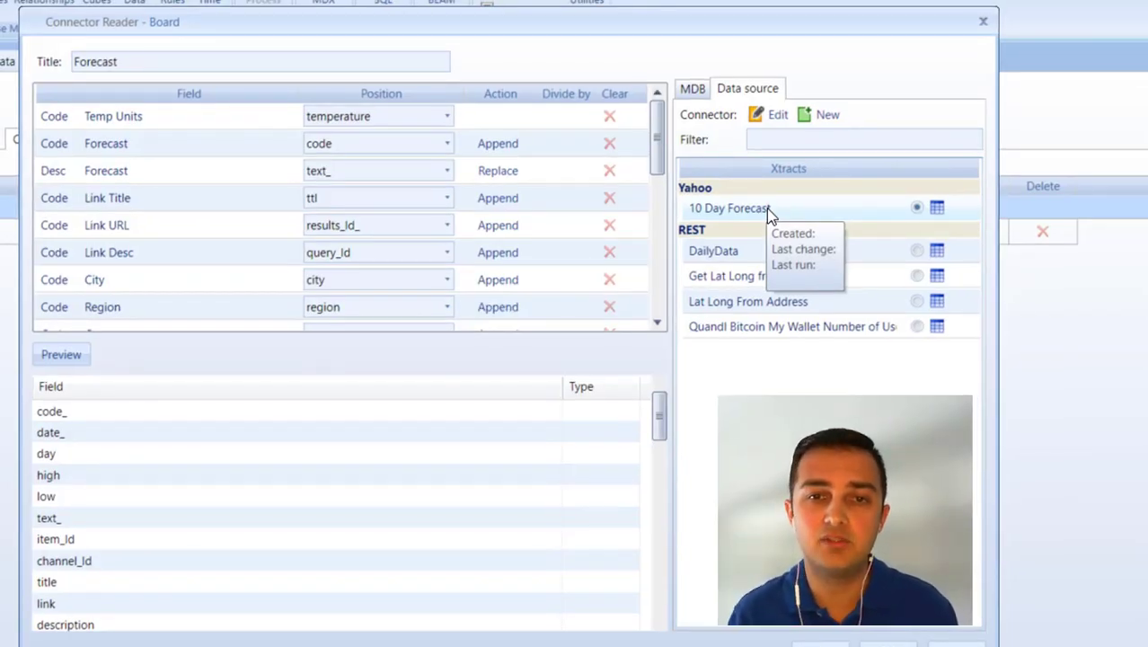
# Browse the data columns returned by the Yahoo 10 Day Forecast extract, and close the result.
pyautogui.click(937, 207)
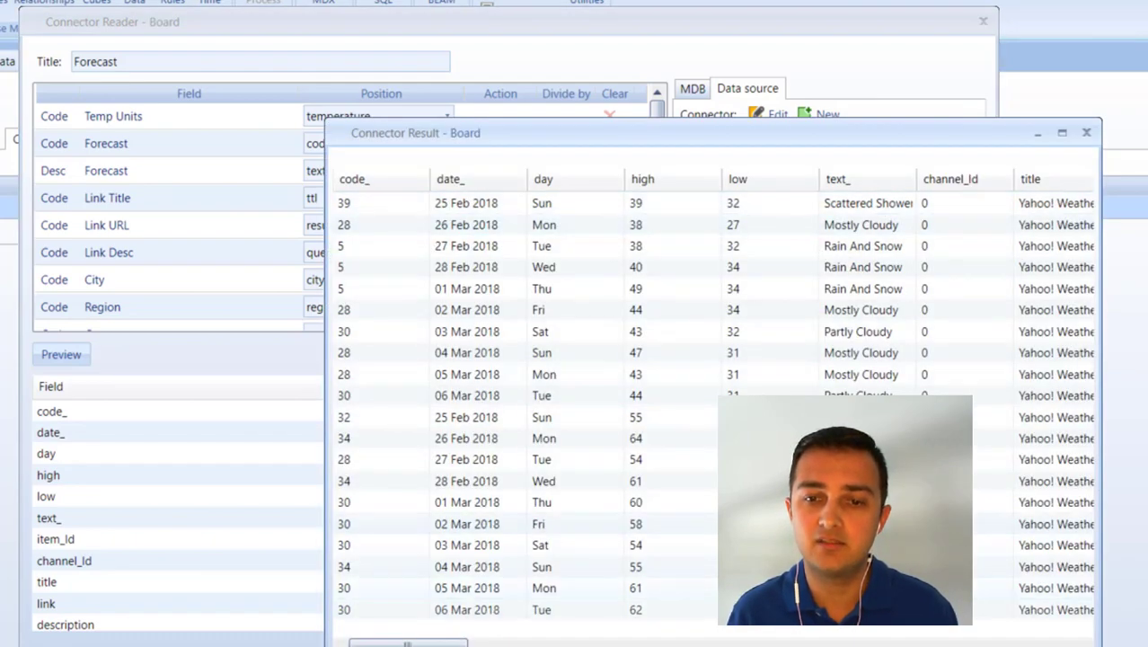
pyautogui.click(882, 641)
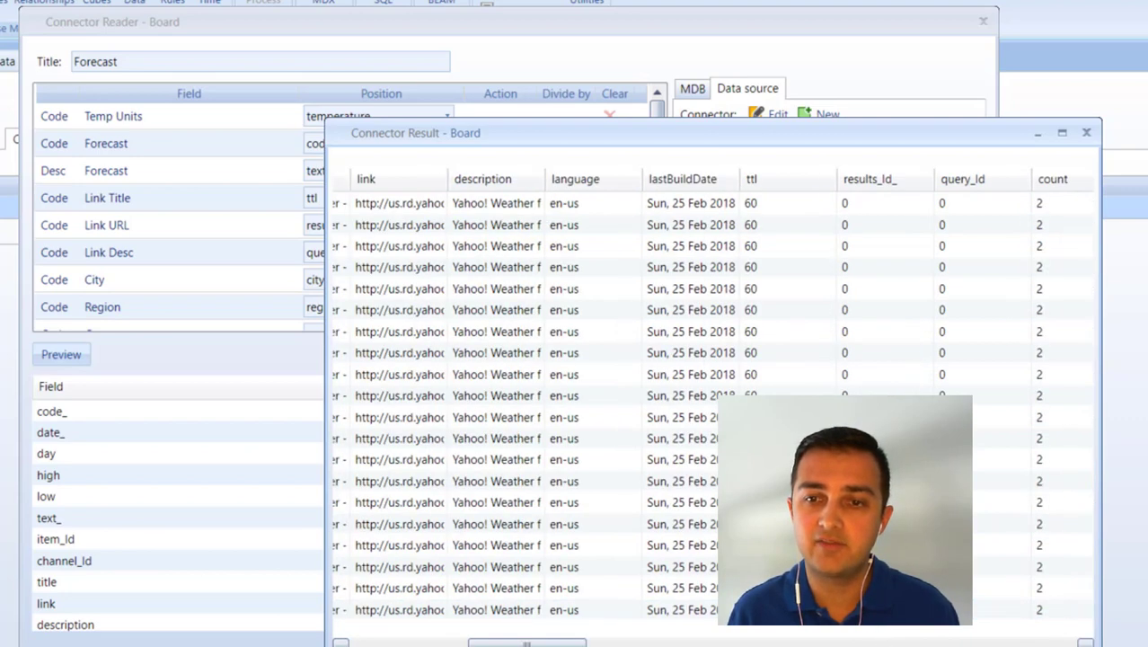
pyautogui.click(882, 641)
pyautogui.click(526, 642)
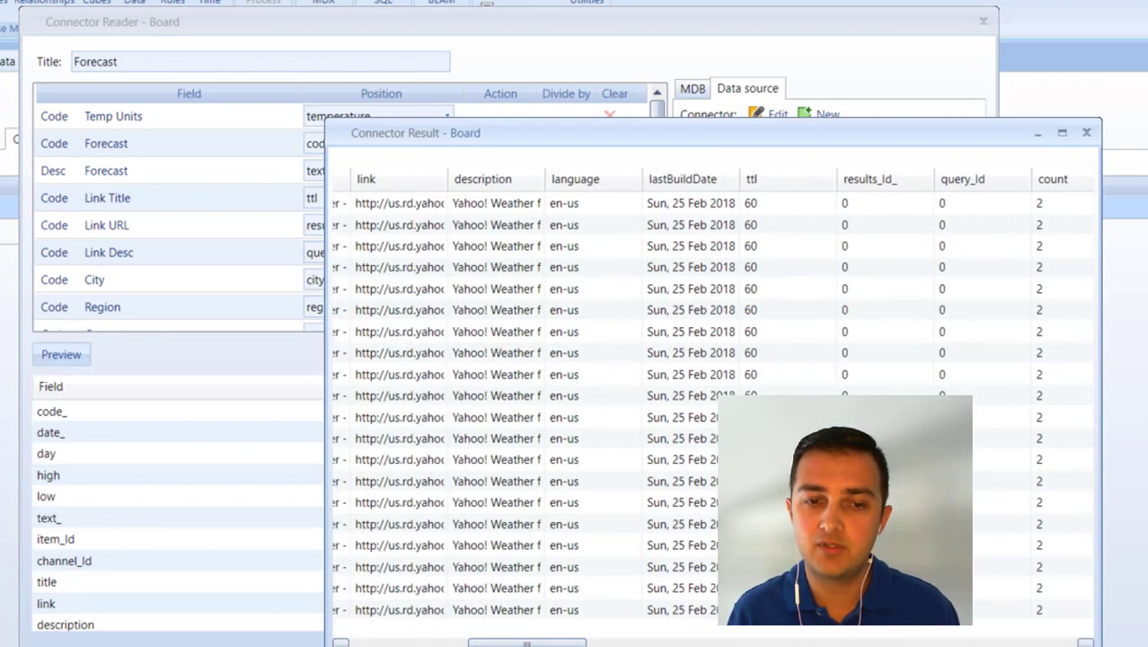
pyautogui.click(423, 642)
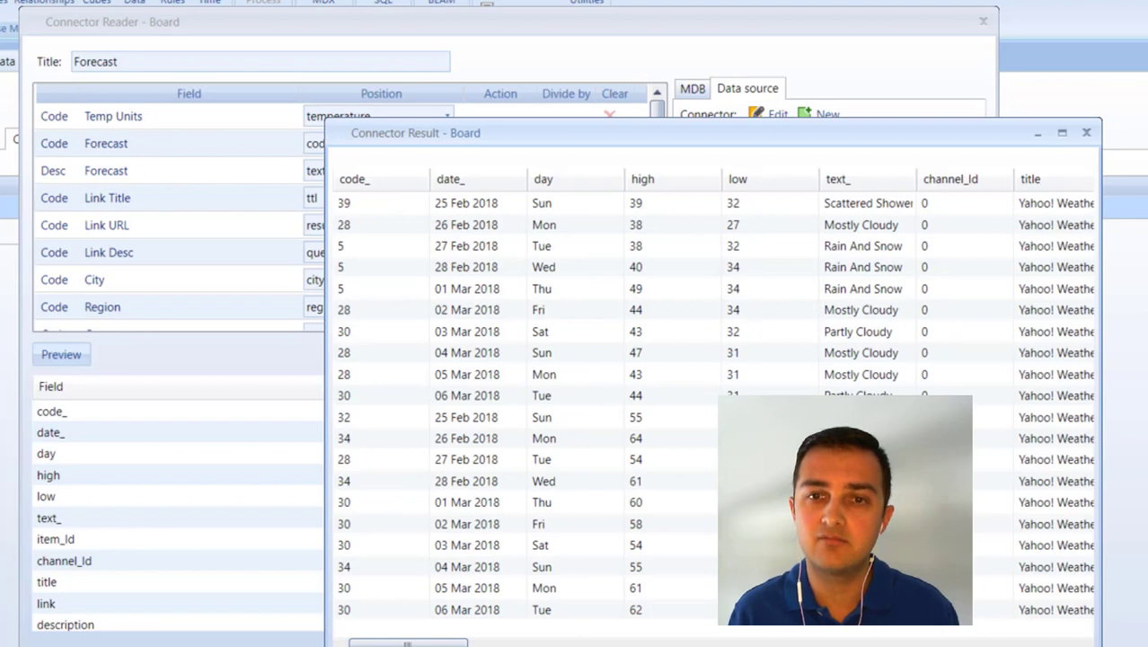
pyautogui.click(1046, 645)
# Open the connector's extract manager and review the connection parameters of the Yahoo Weather data source.
pyautogui.click(771, 117)
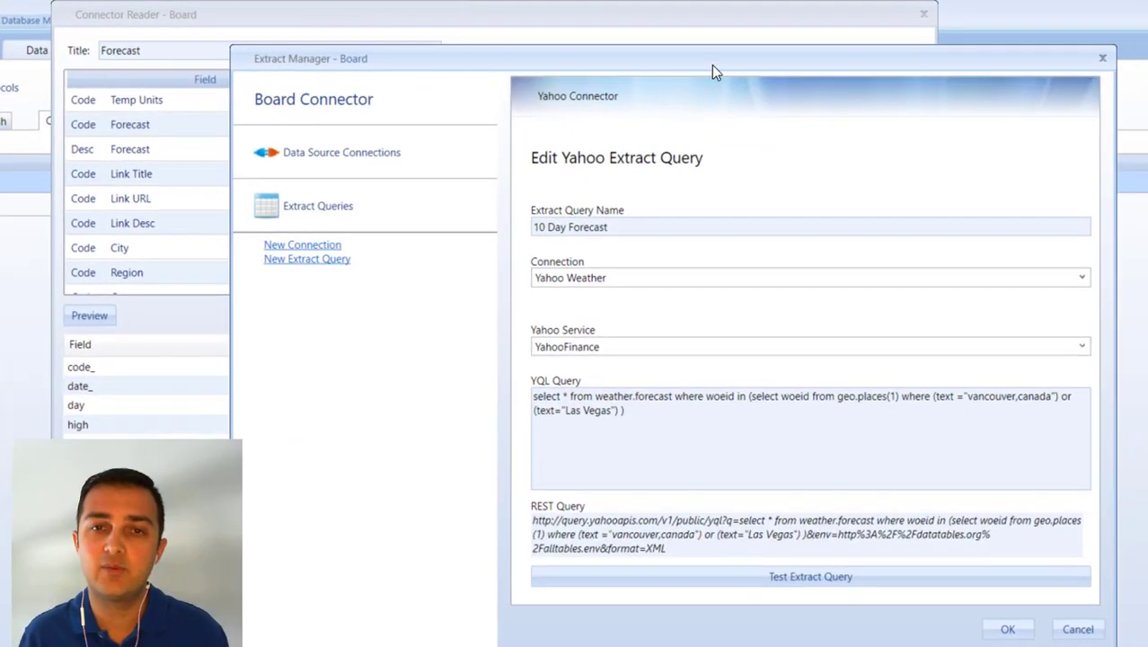
pyautogui.moveTo(706, 57); pyautogui.dragTo(562, 64)
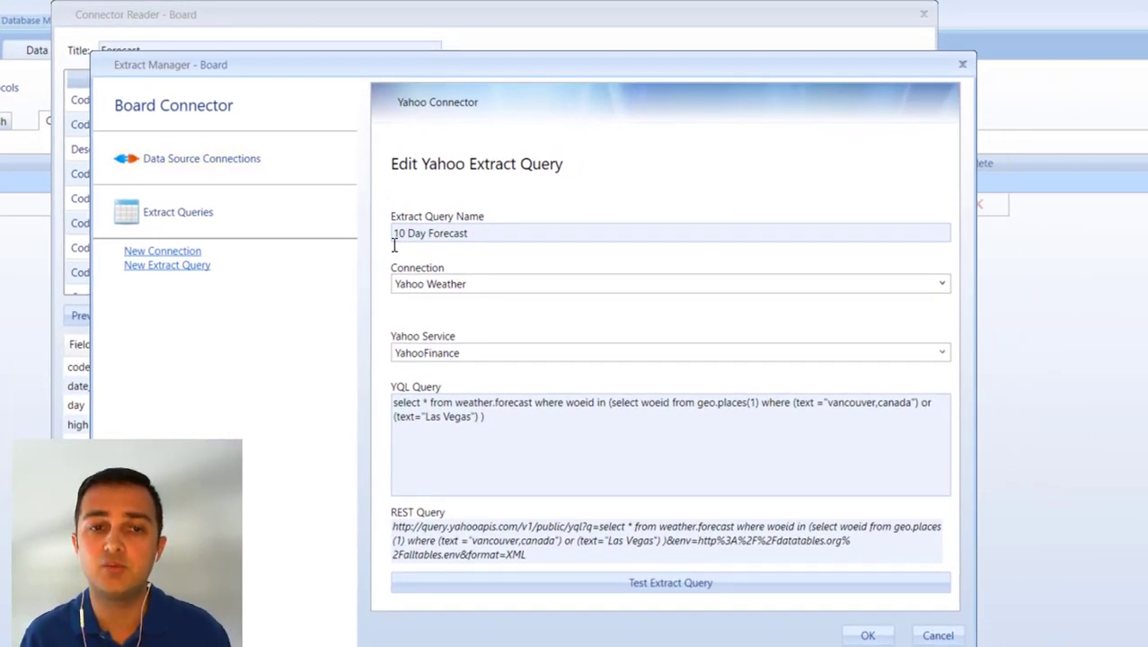
pyautogui.click(243, 156)
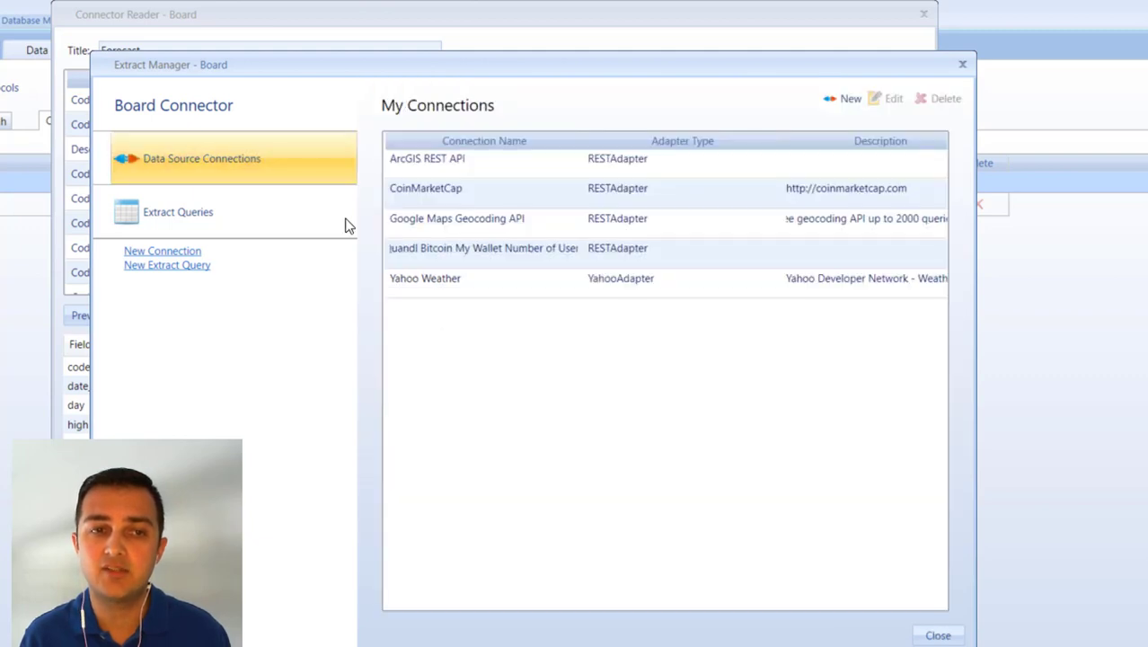
pyautogui.click(464, 282)
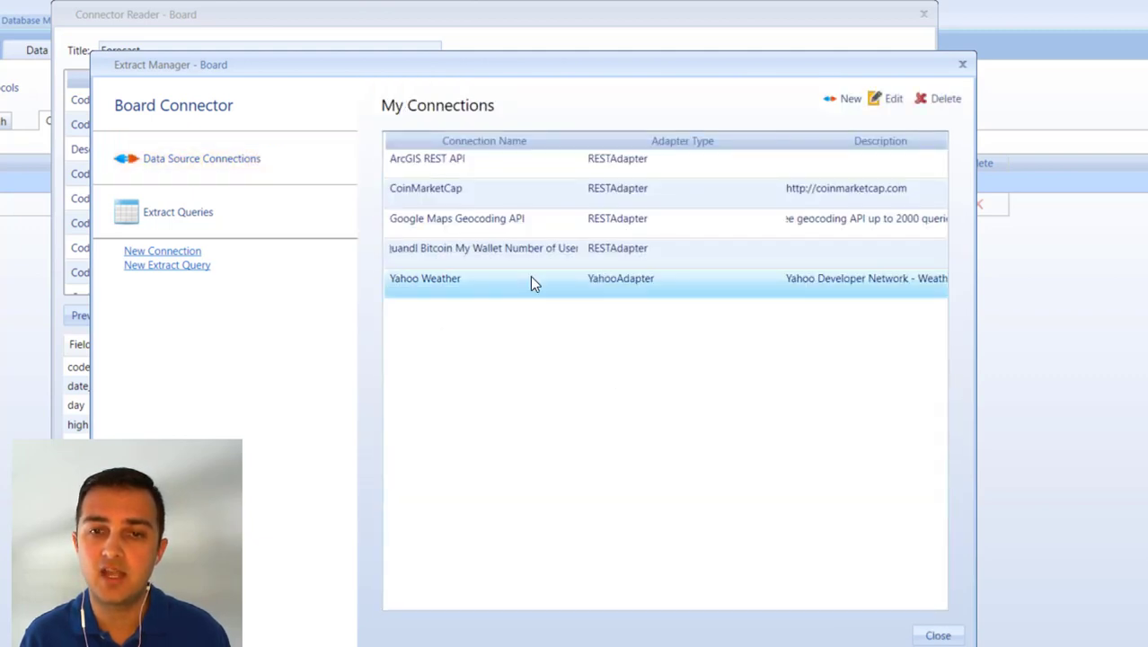
pyautogui.click(891, 99)
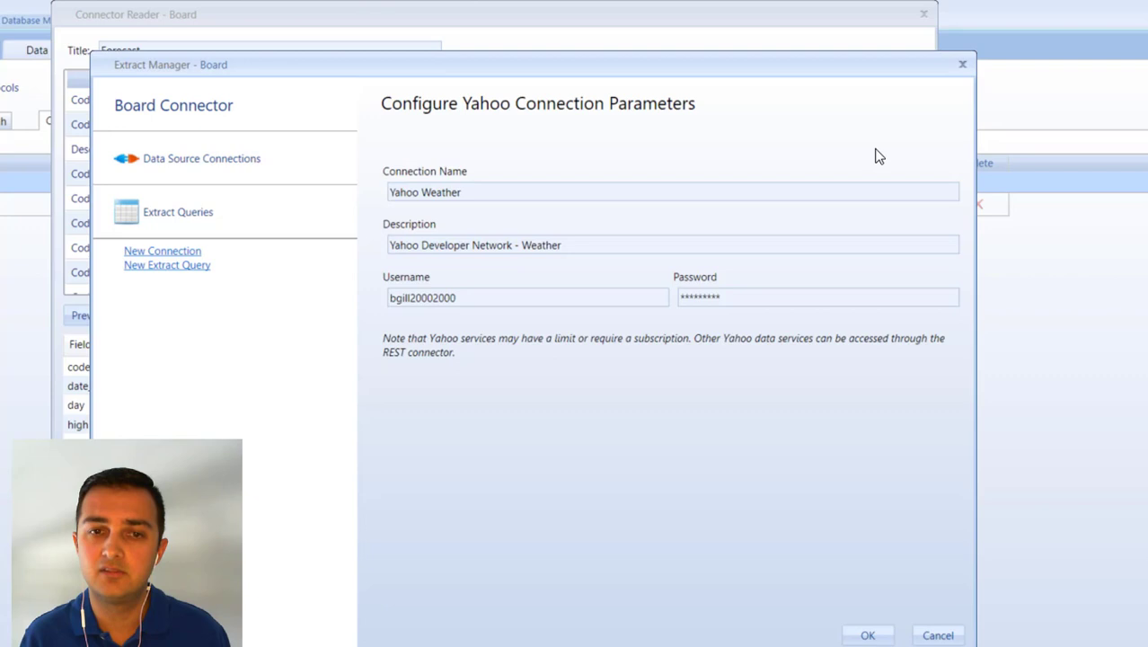
pyautogui.tripleClick(448, 192)
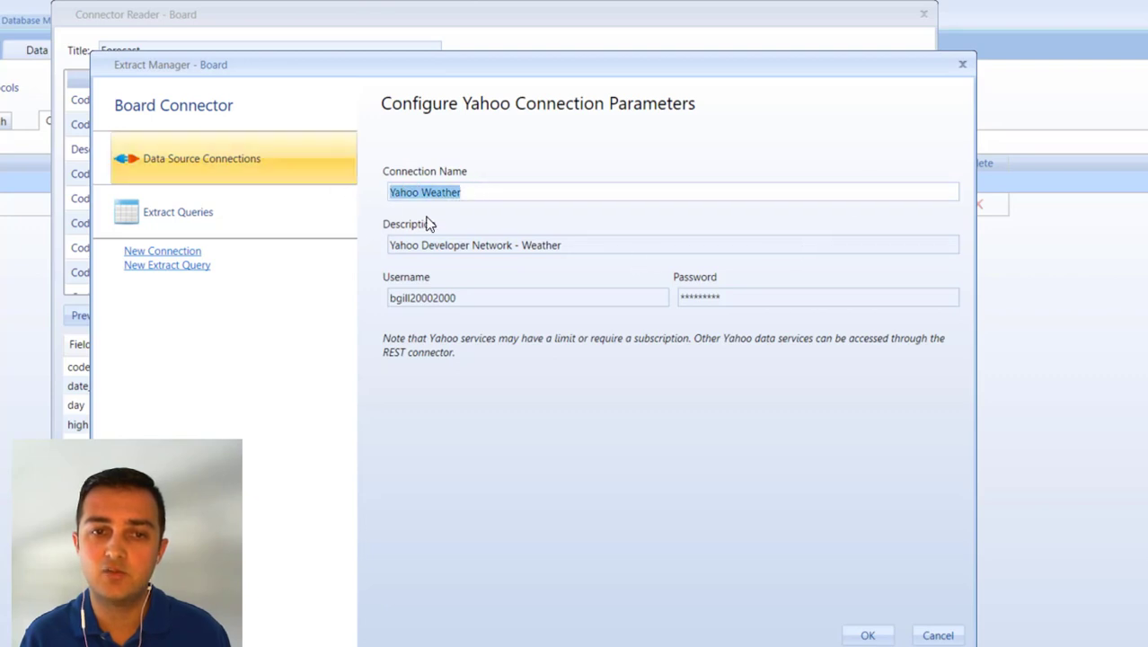
pyautogui.click(499, 192)
pyautogui.click(586, 245)
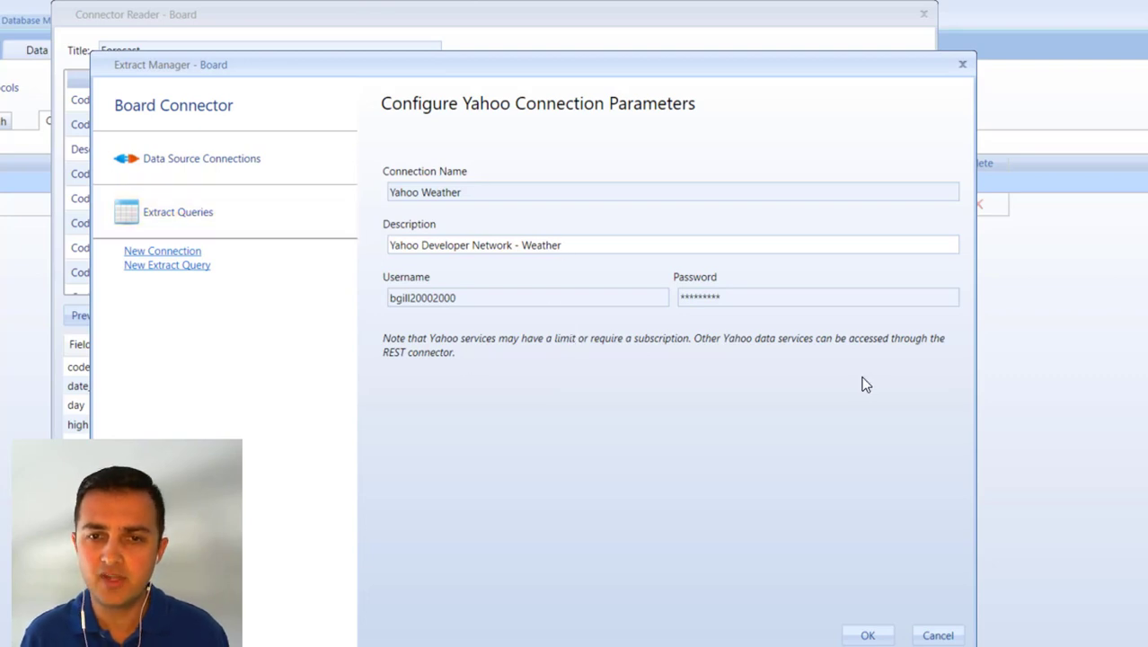
# Open the 10 Day Forecast extract query for editing and set its Yahoo service to YahooWeather.
pyautogui.click(272, 213)
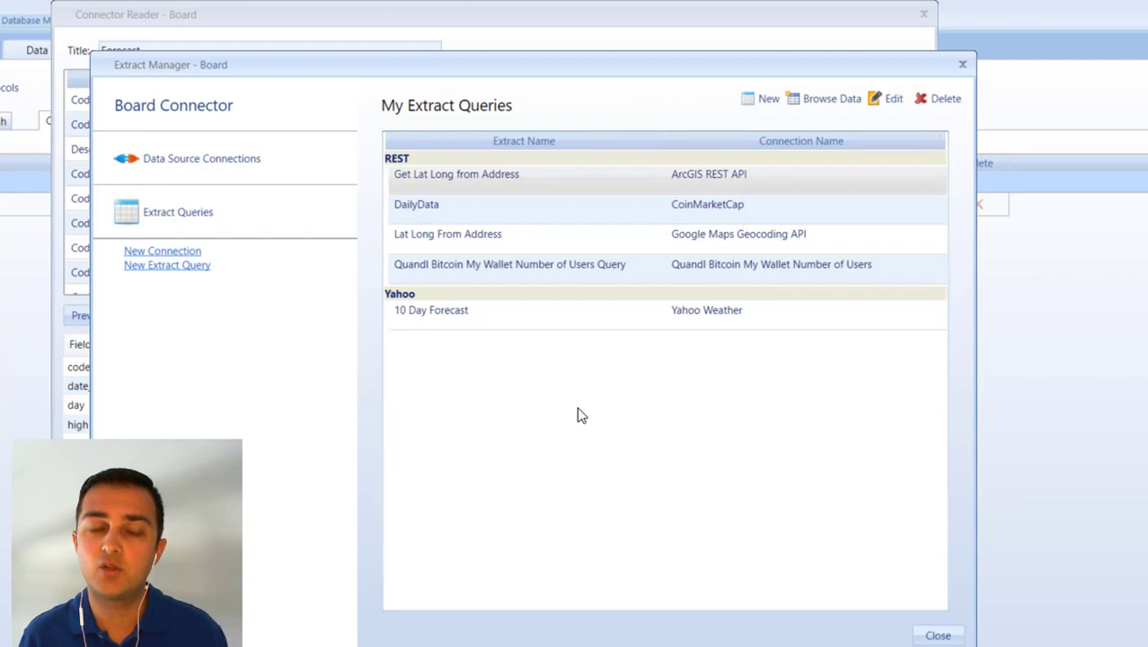
pyautogui.click(447, 313)
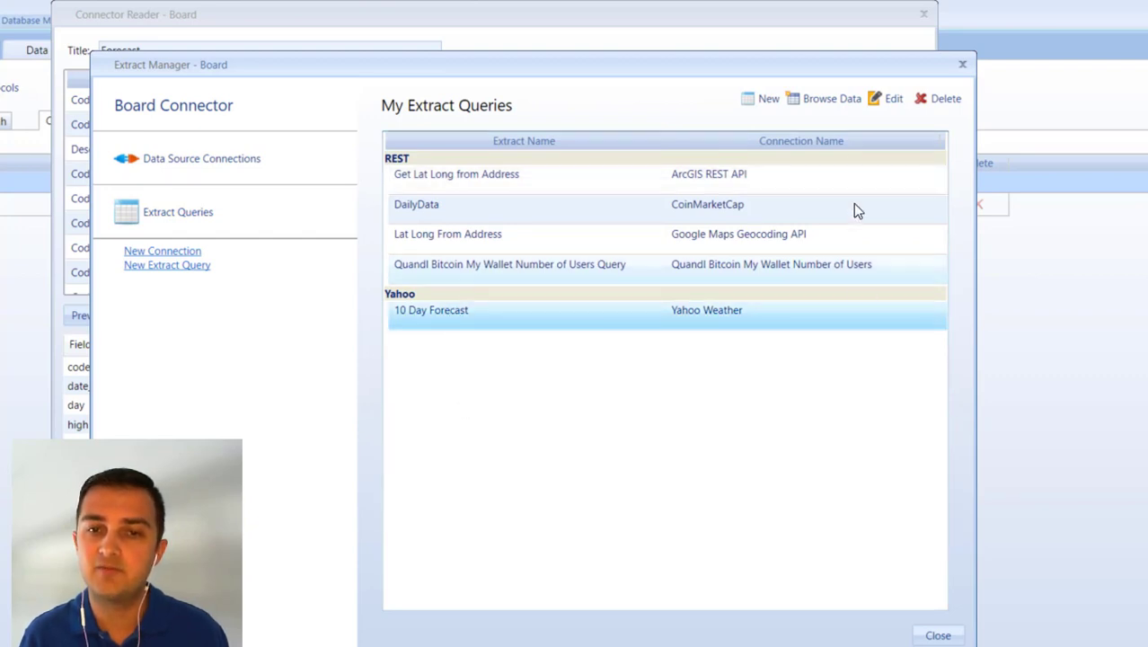
pyautogui.click(880, 100)
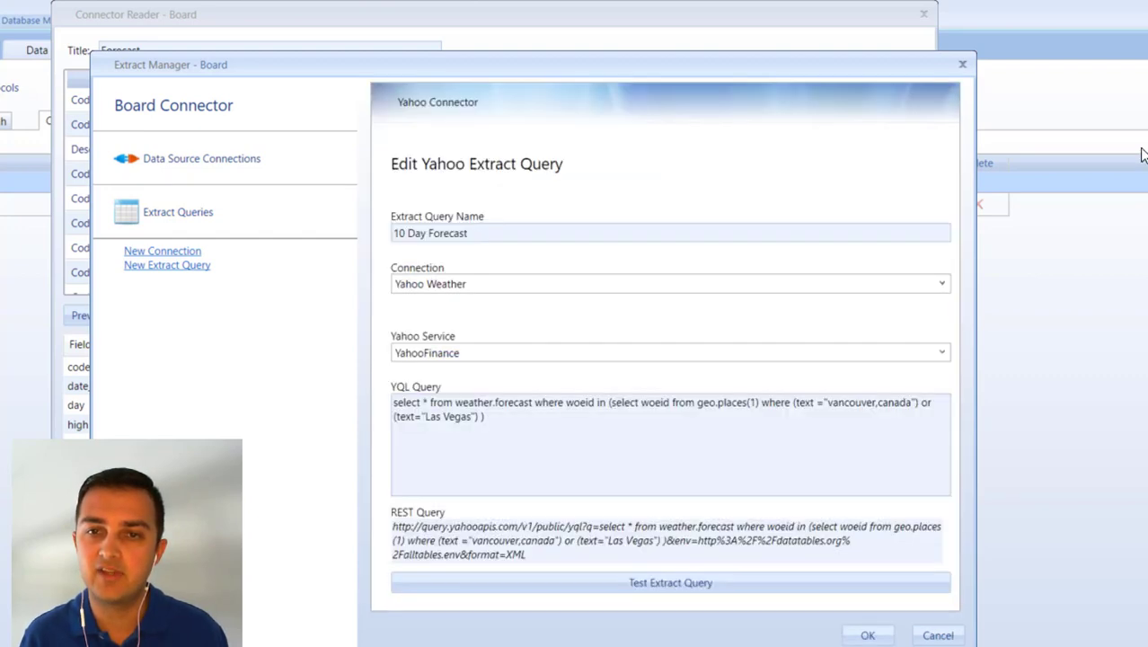
pyautogui.click(634, 231)
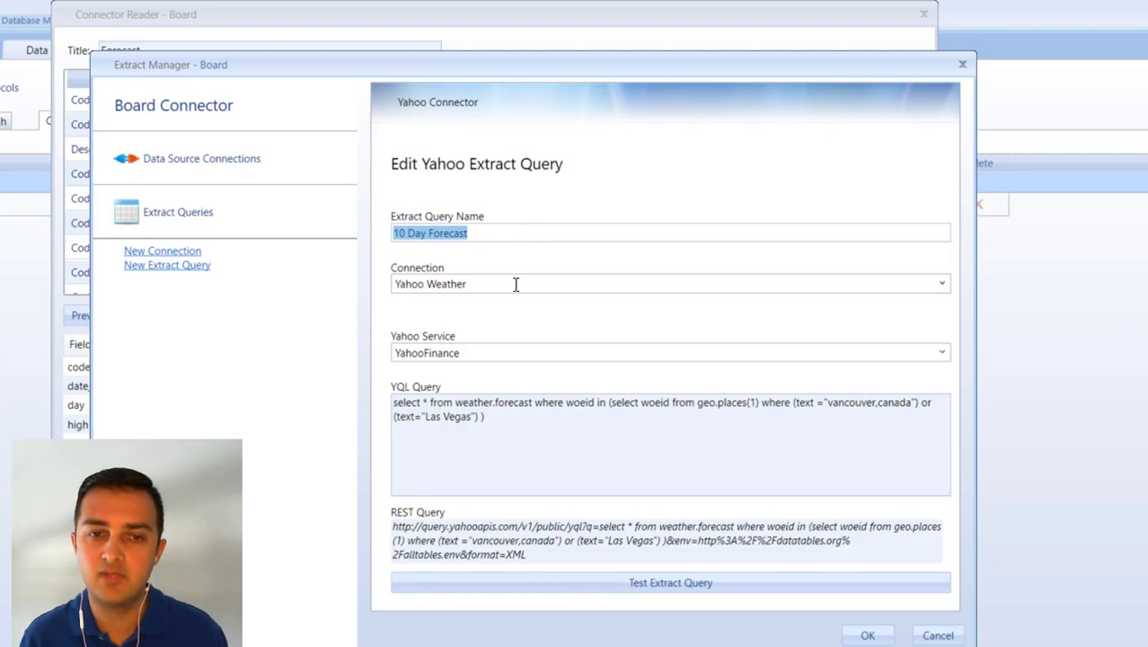
pyautogui.click(567, 352)
pyautogui.click(941, 352)
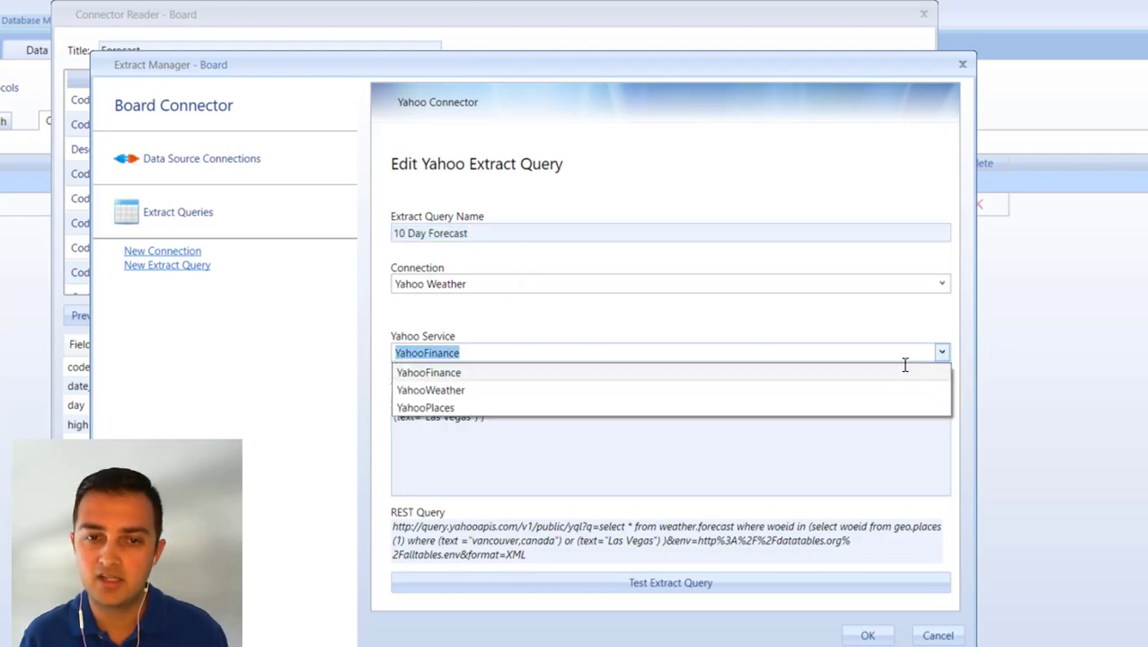
pyautogui.click(597, 392)
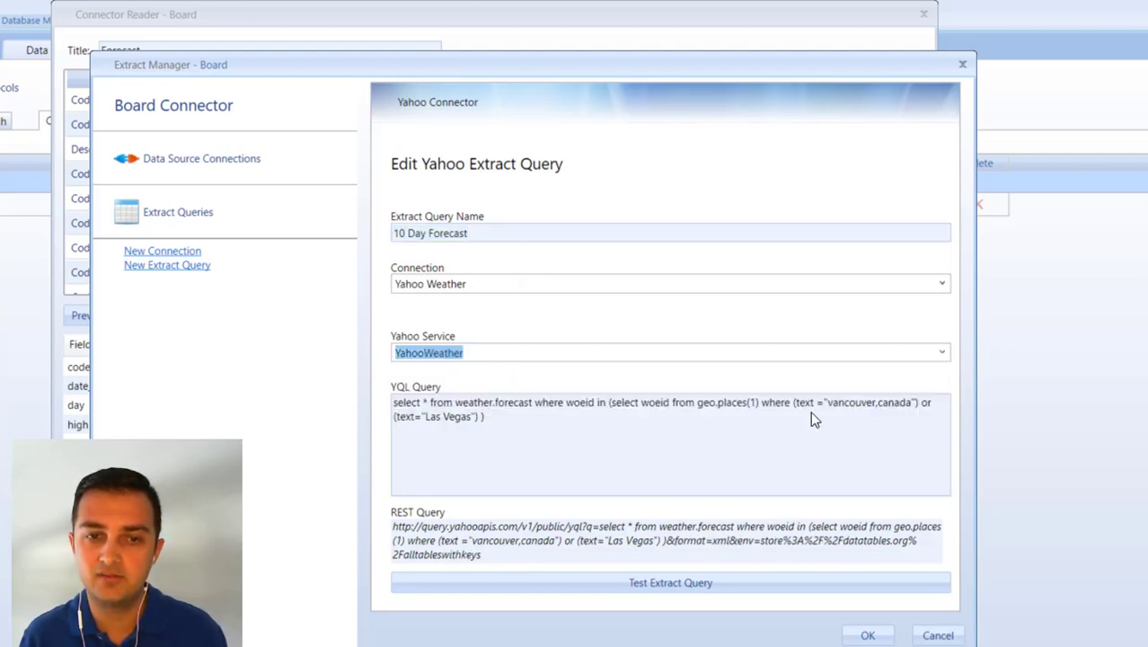
# Examine the YQL query text of the 10 Day Forecast extract, including its Vancouver and Las Vegas location filters.
pyautogui.click(530, 444)
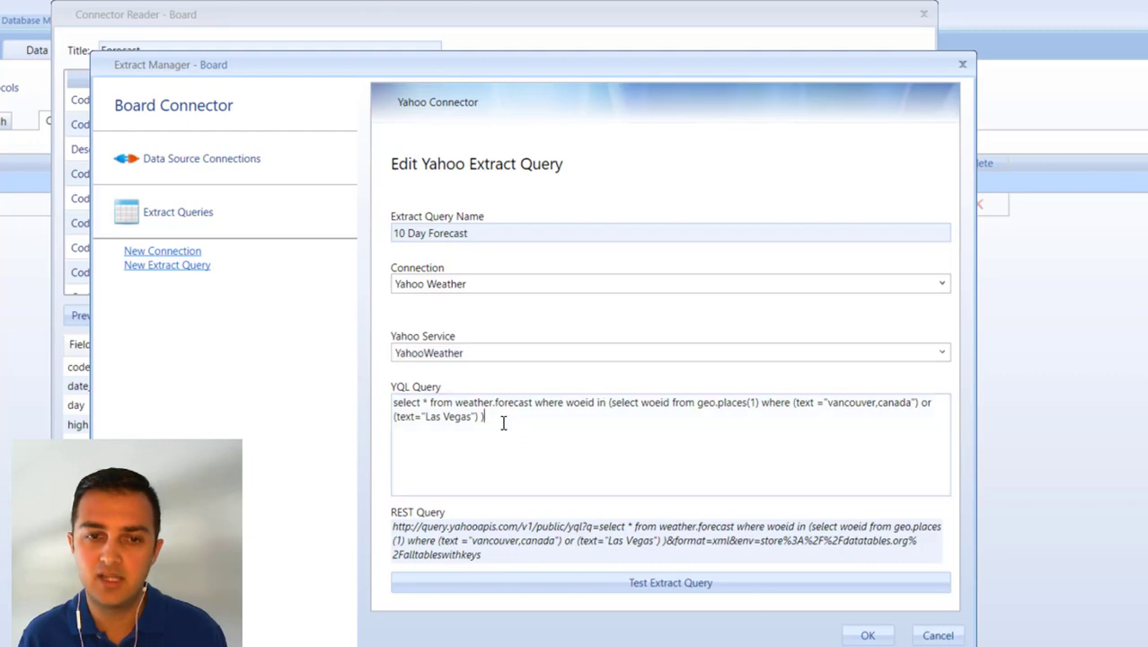
pyautogui.hotkey('ctrl', 'a')
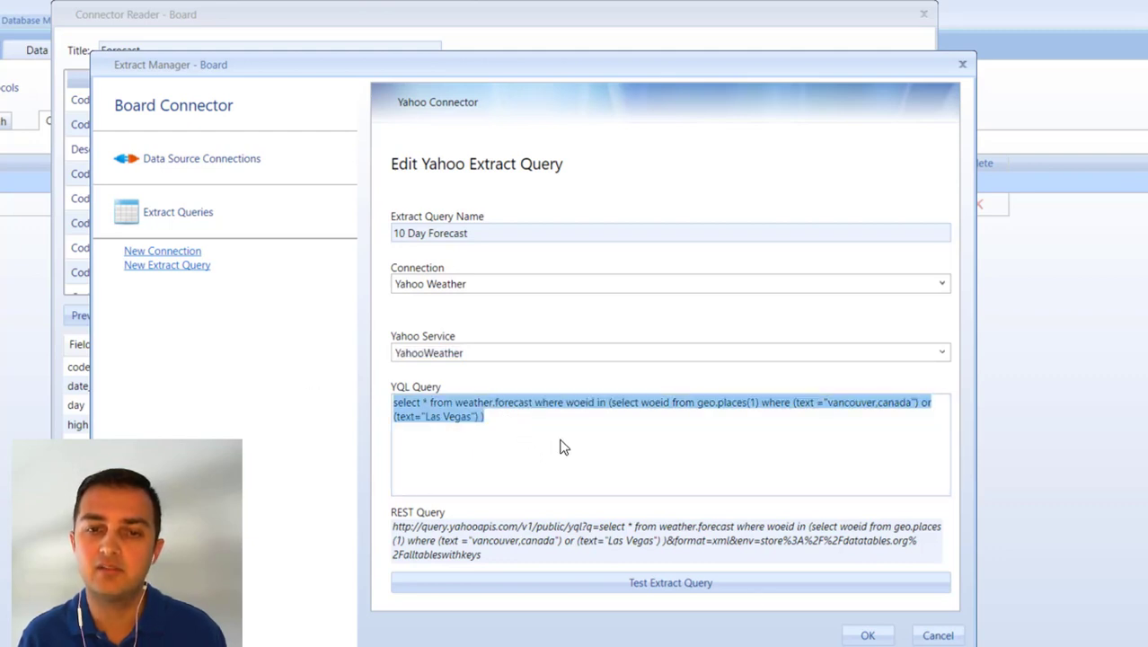
pyautogui.click(517, 414)
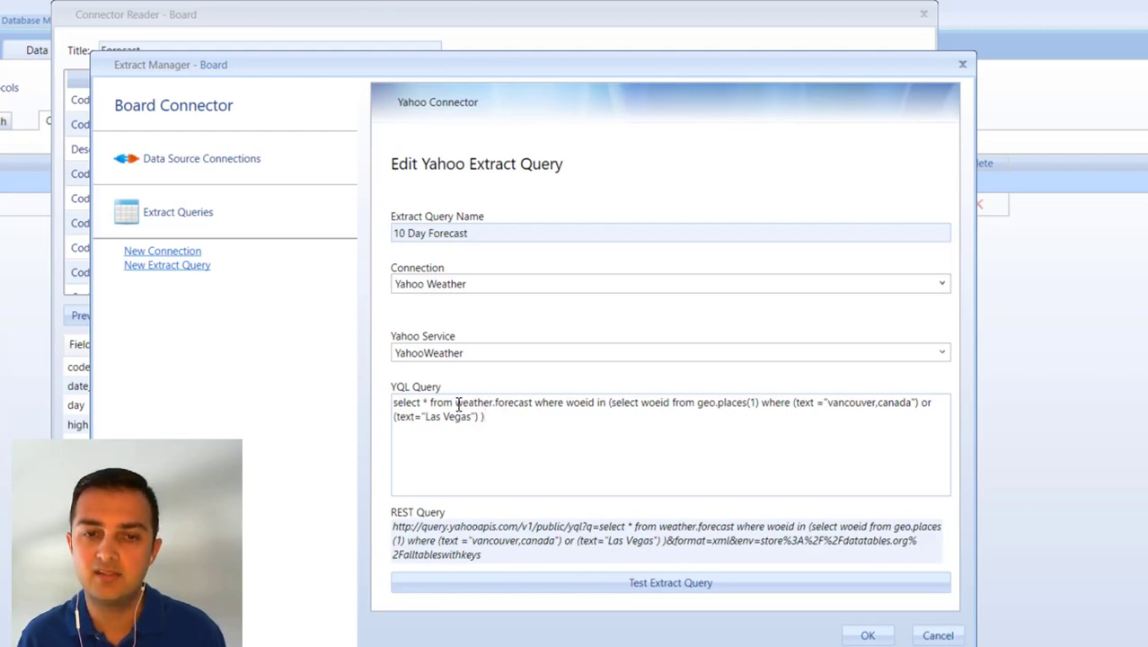
pyautogui.moveTo(490, 419); pyautogui.dragTo(392, 396)
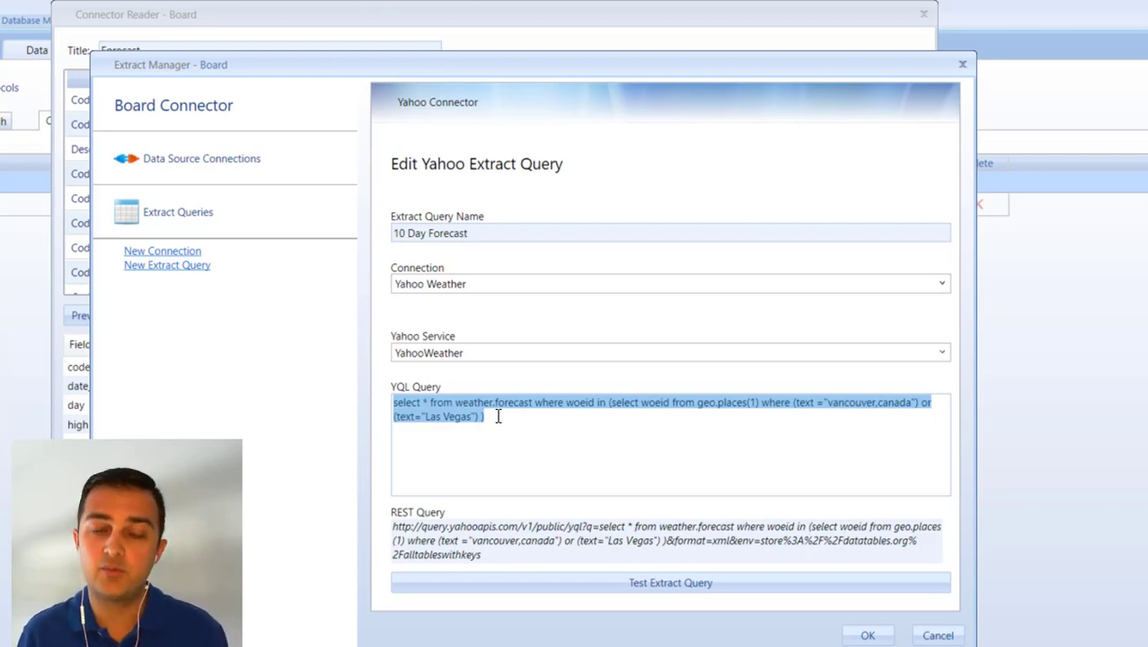
pyautogui.click(831, 404)
pyautogui.moveTo(831, 403); pyautogui.dragTo(921, 403)
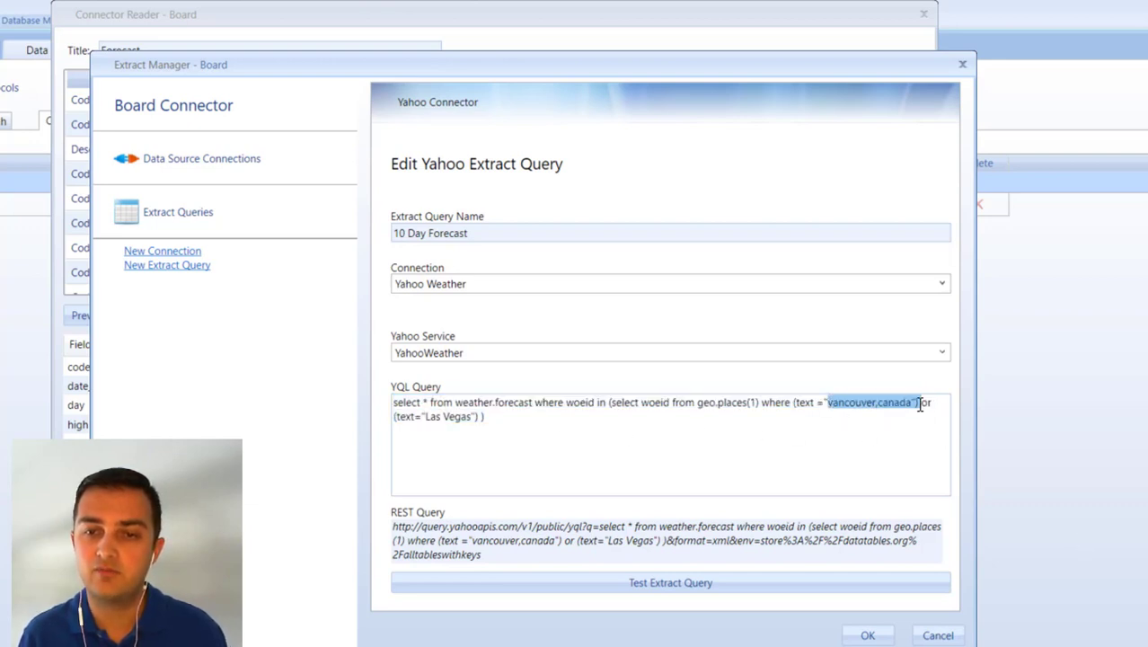
pyautogui.moveTo(425, 416); pyautogui.dragTo(470, 416)
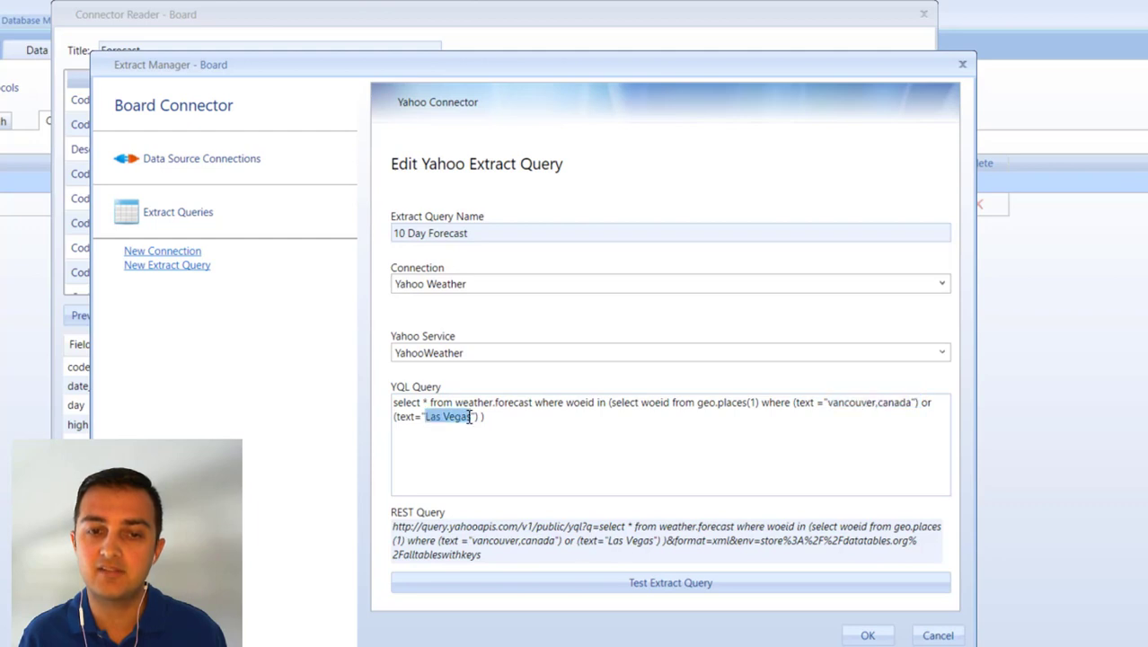
pyautogui.click(518, 419)
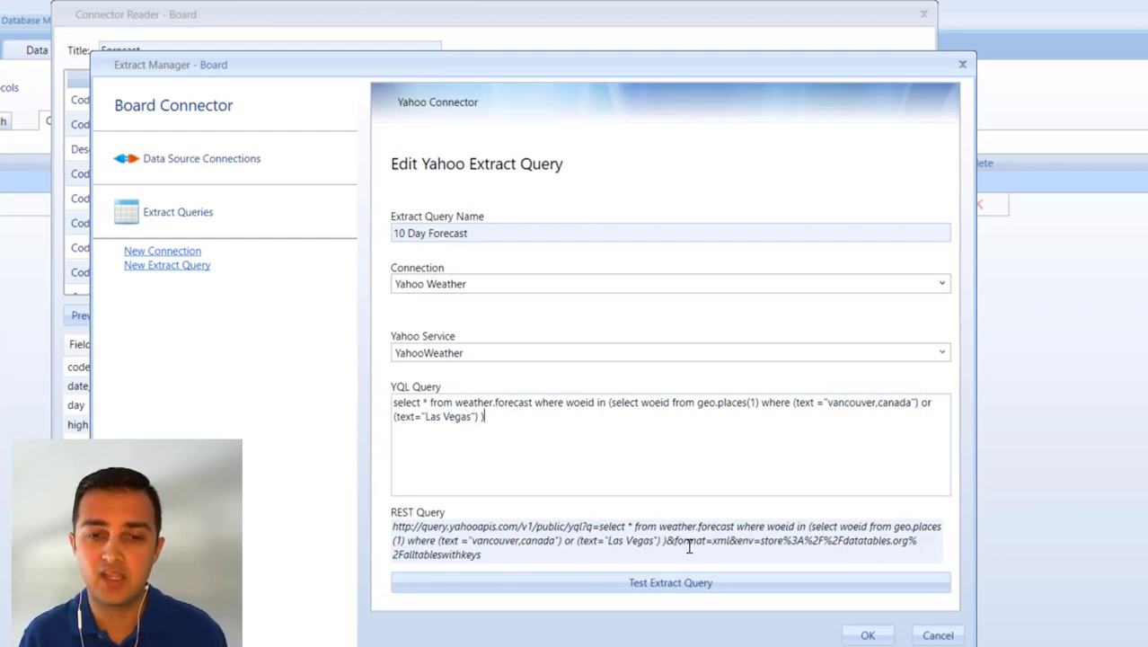
# Test the 10 Day Forecast extract query, look through the returned columns, and close the result.
pyautogui.click(597, 589)
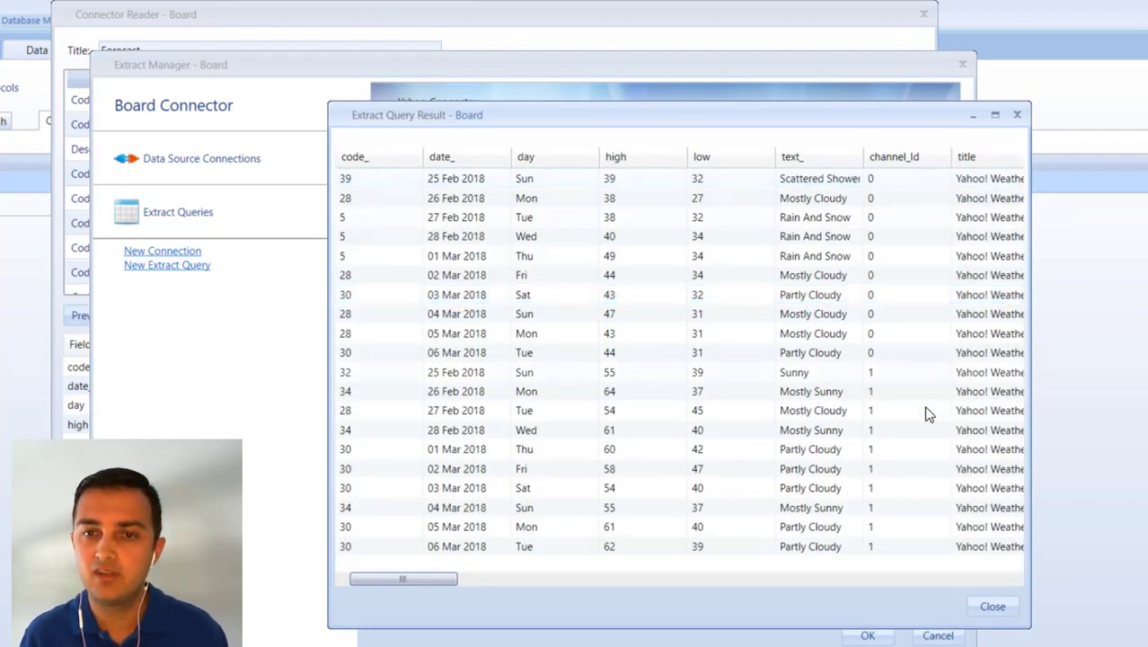
pyautogui.click(902, 582)
pyautogui.click(605, 582)
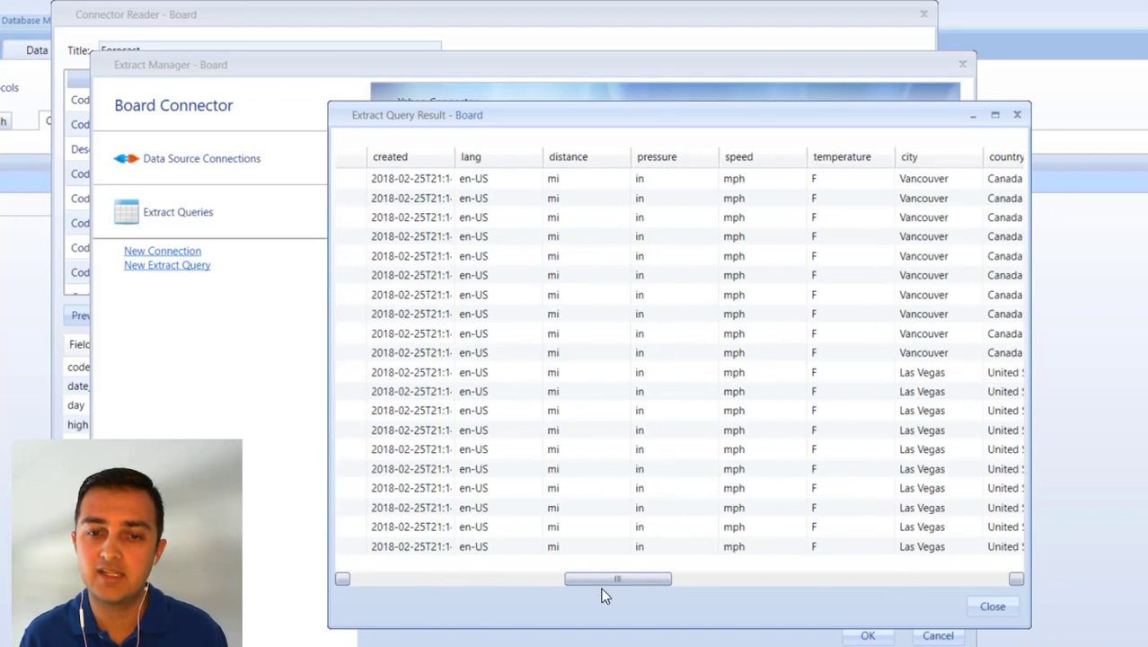
pyautogui.click(389, 580)
pyautogui.click(389, 582)
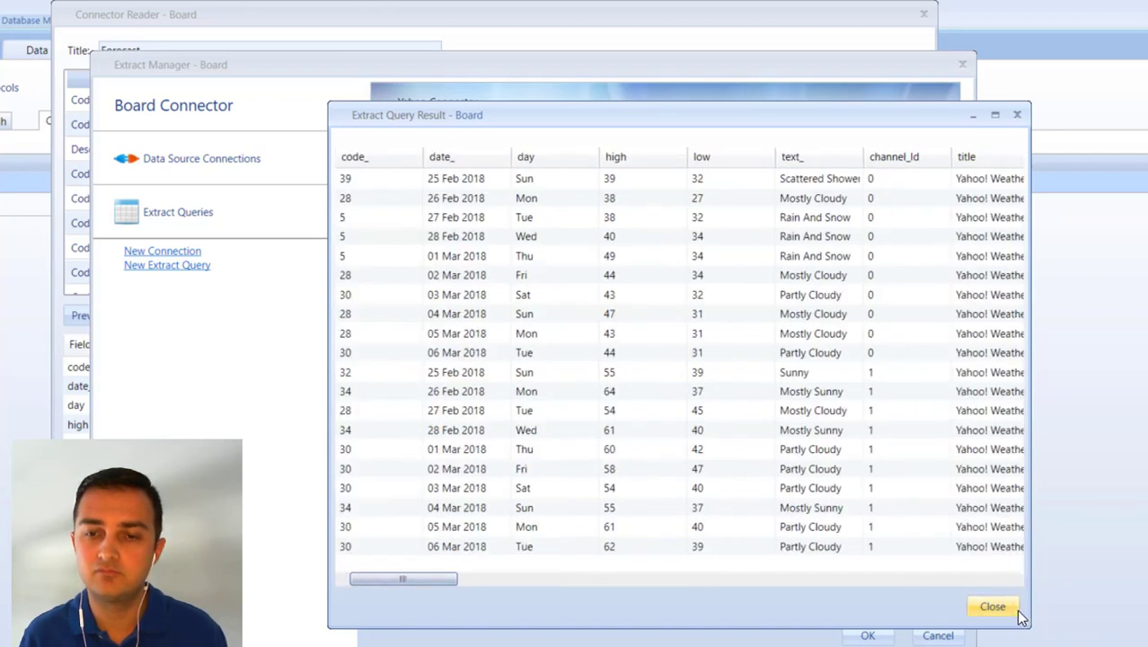
pyautogui.click(993, 606)
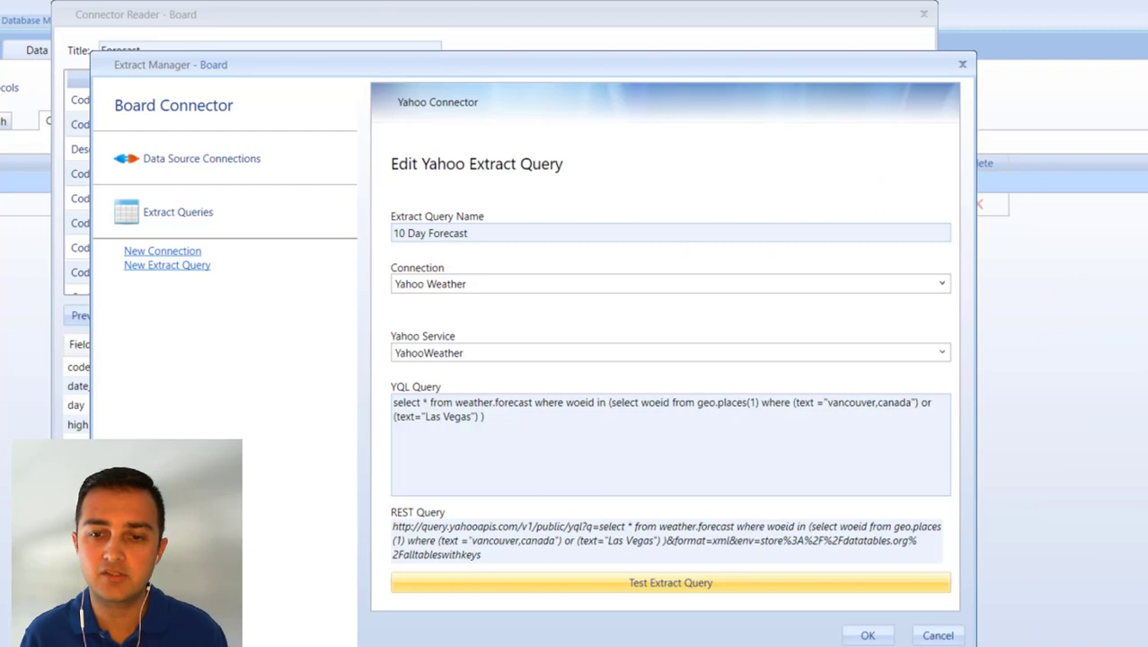
# Cancel the extract query edit and close the Forecast connector reader without saving the protocol changes.
pyautogui.click(938, 636)
pyautogui.click(938, 635)
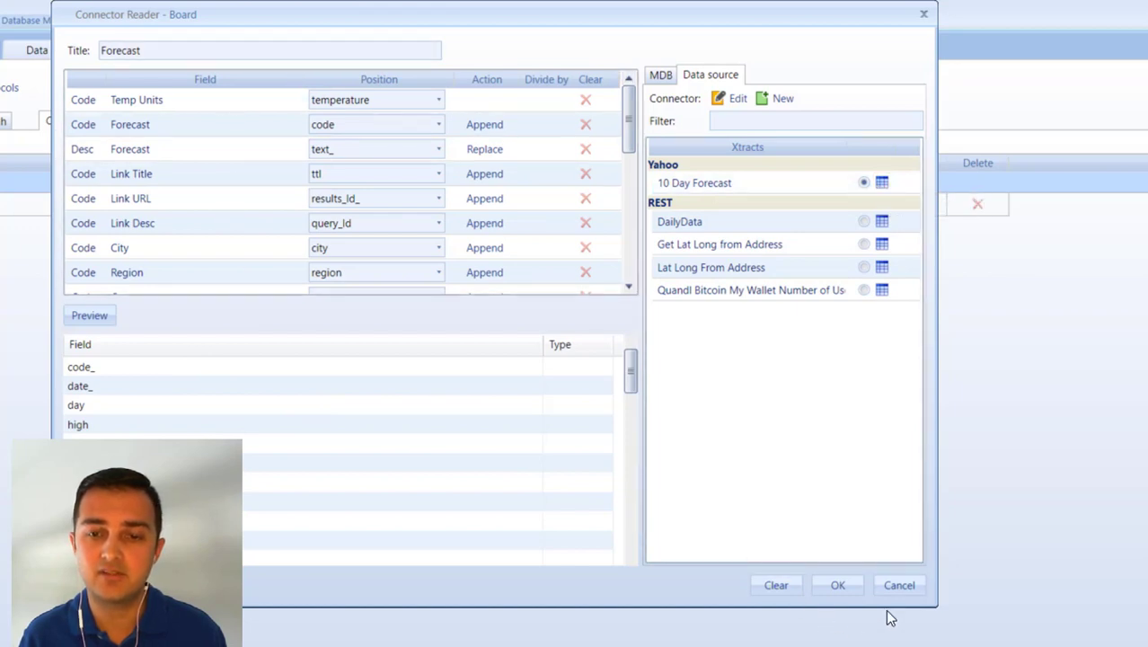
pyautogui.click(899, 585)
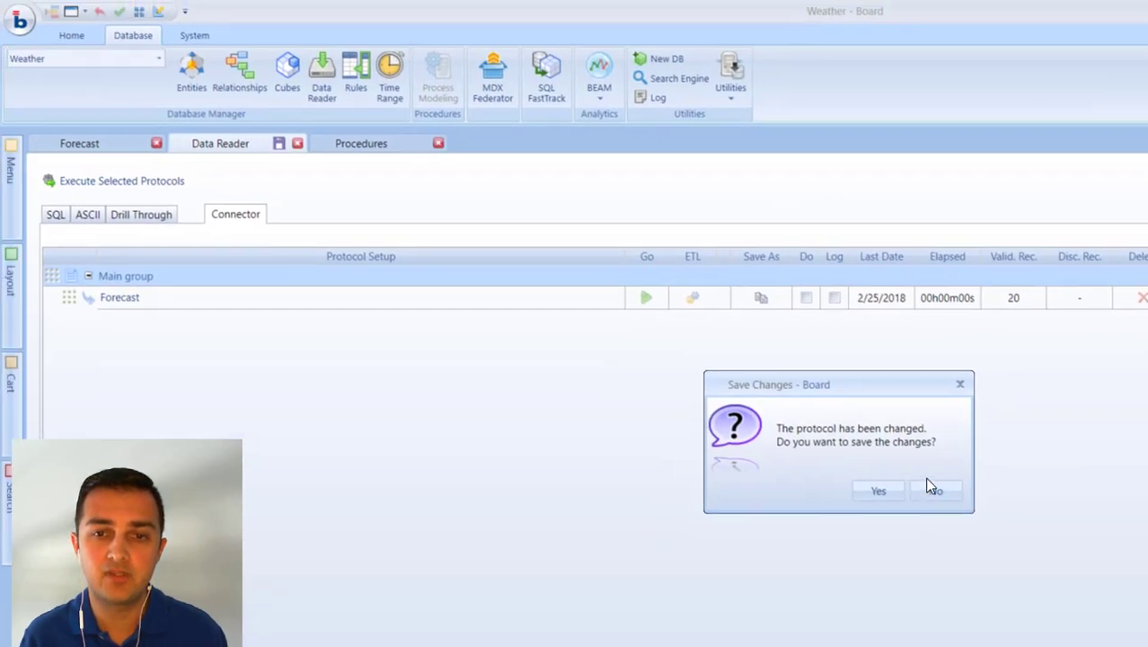
pyautogui.click(912, 477)
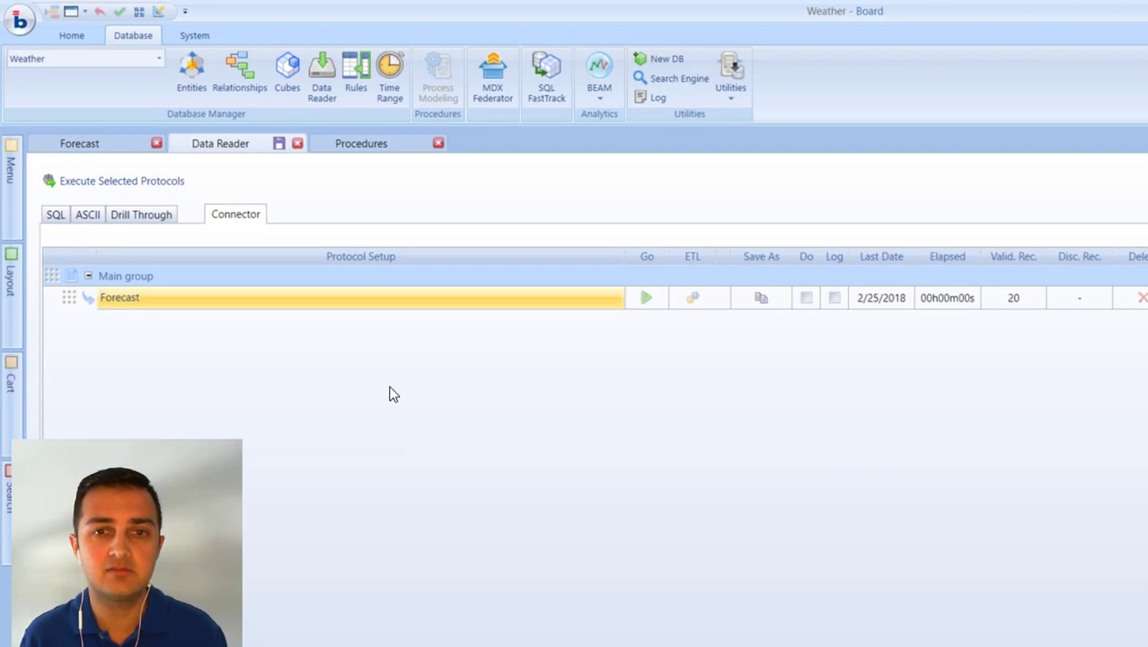
# Return from the data reader to the Forecast screen with its map and daily weather table.
pyautogui.click(352, 150)
pyautogui.click(250, 151)
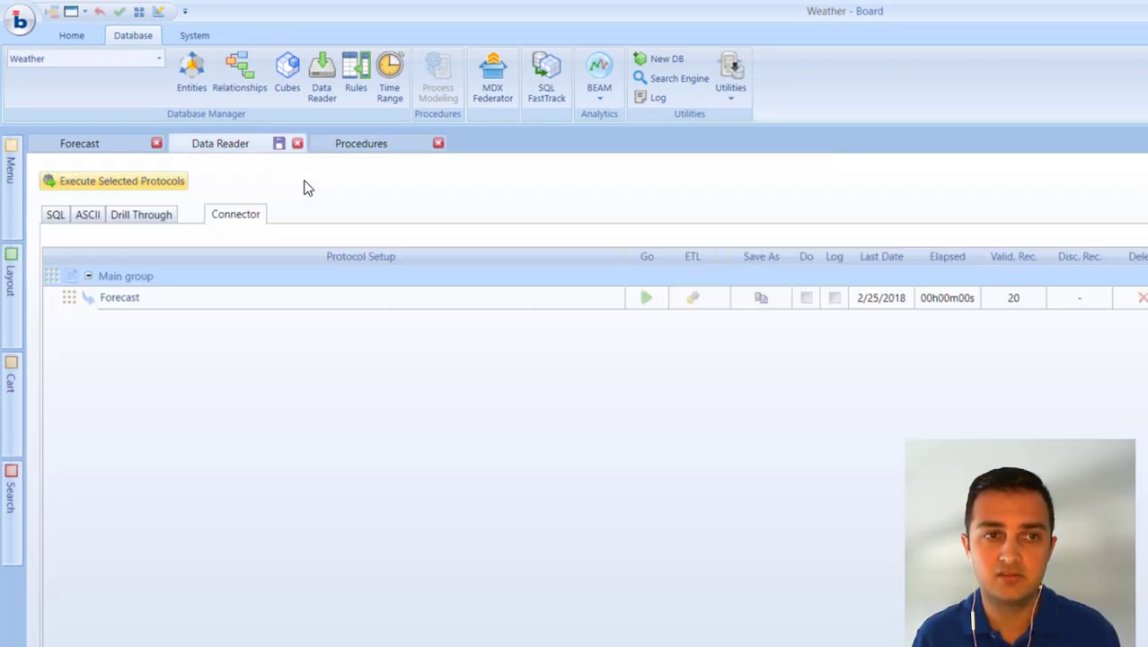
pyautogui.click(105, 144)
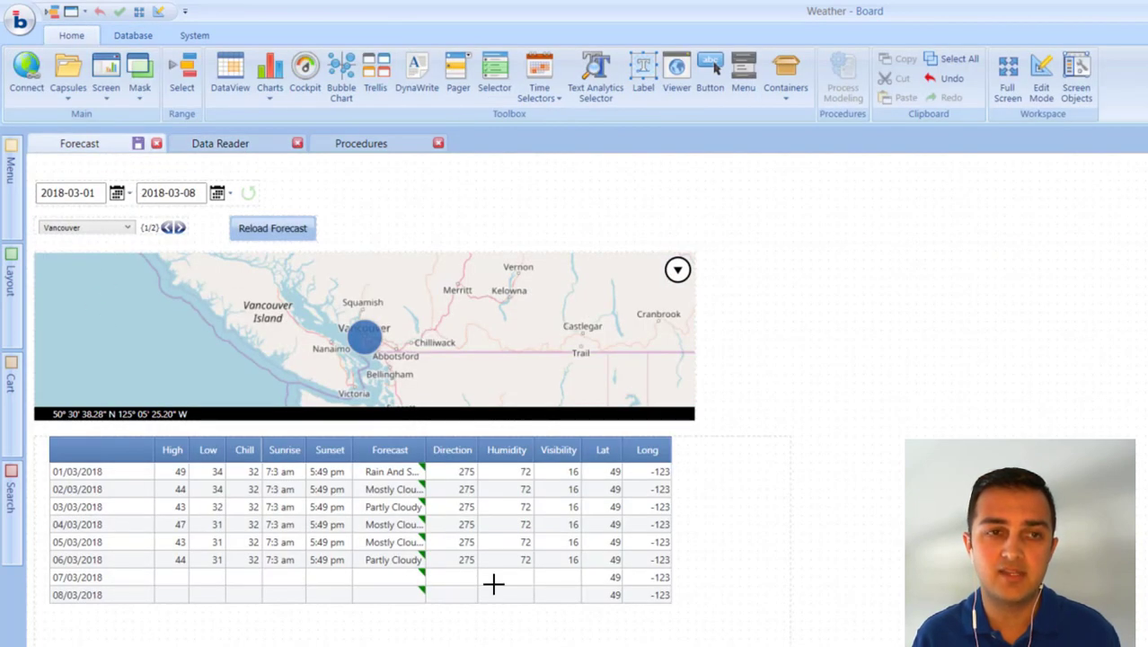
# Review the Weather database's entities and relationships, including the graphical view of the relationships.
pyautogui.click(138, 36)
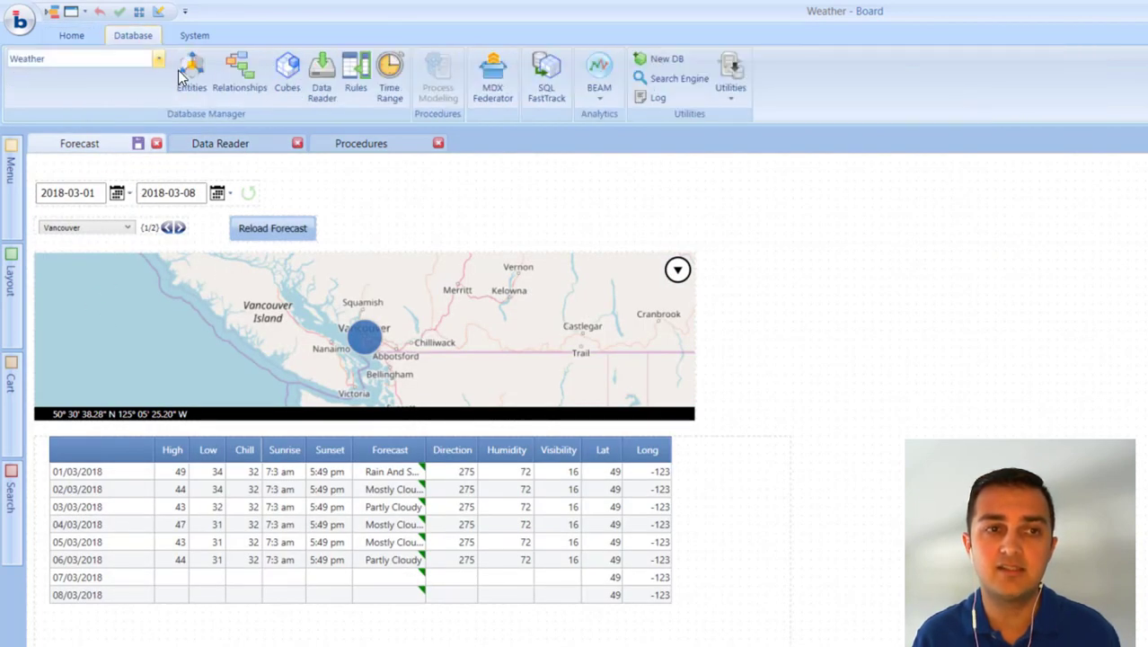
pyautogui.click(192, 79)
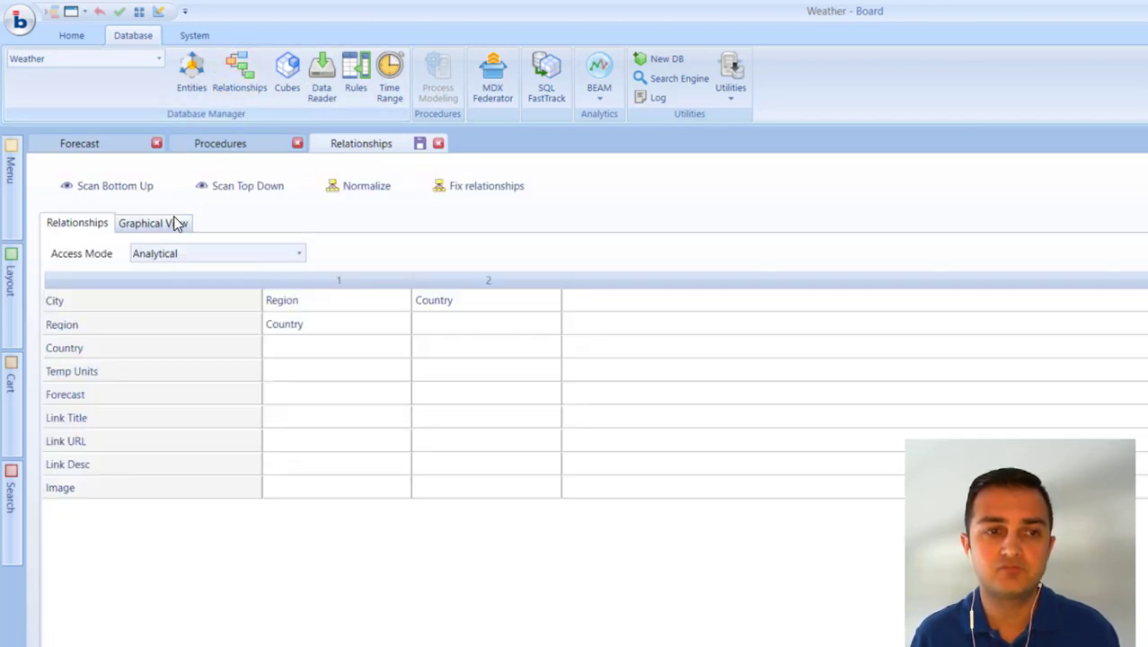
pyautogui.click(171, 222)
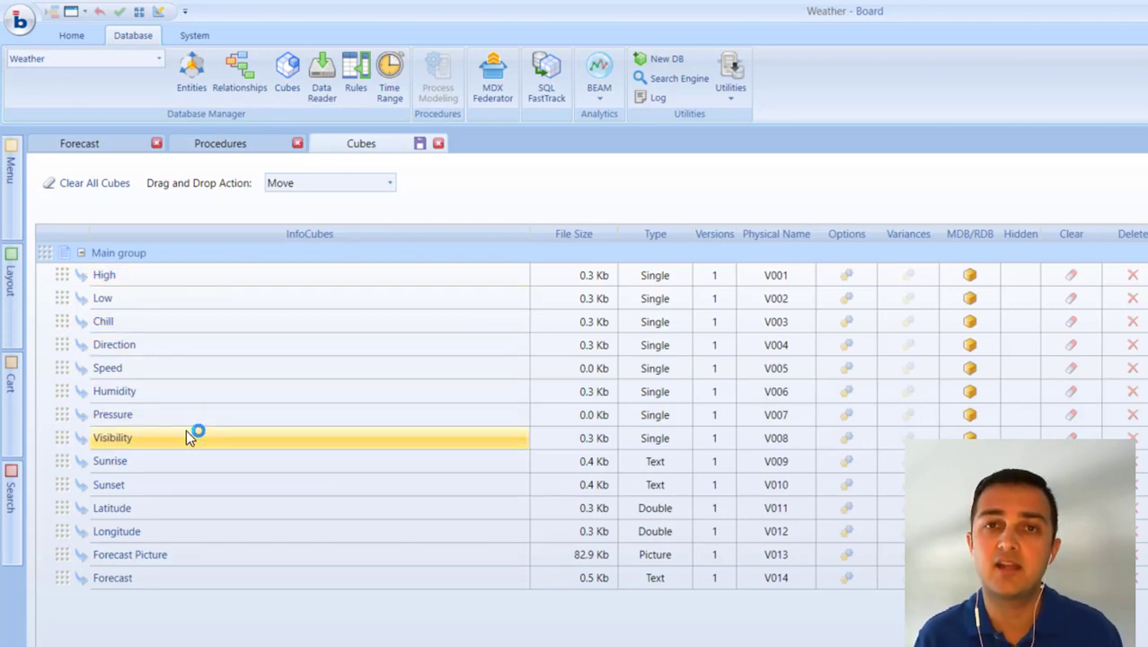
# Inspect the Forecast Picture cube's type, file extension and version definition in the Weather database, and close it.
pyautogui.doubleClick(128, 556)
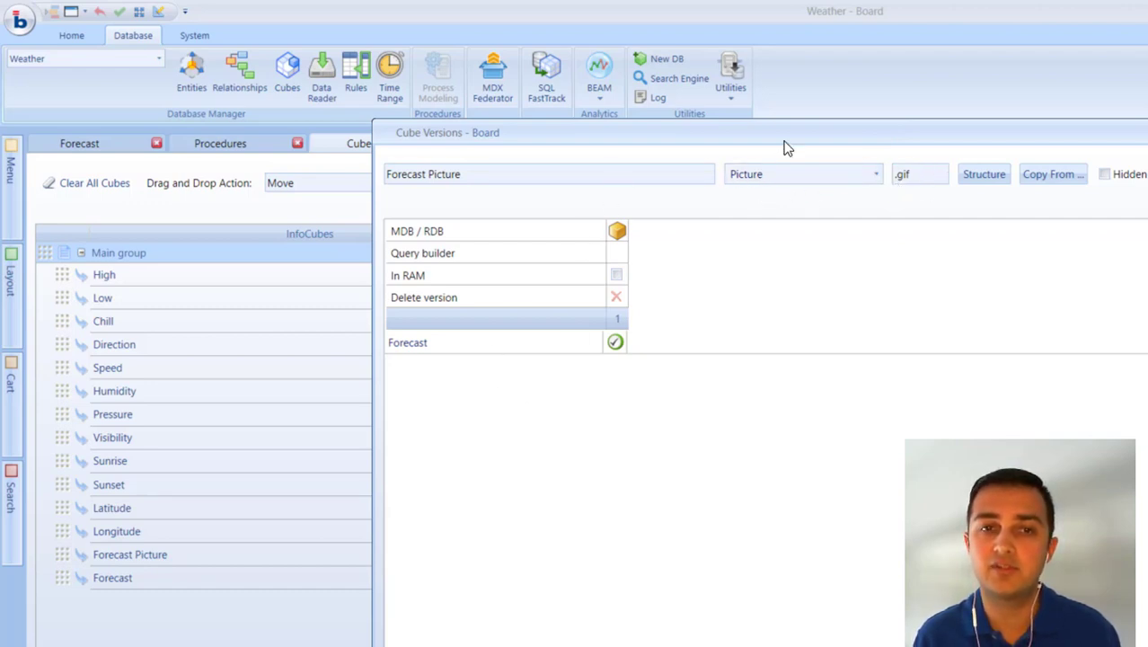
pyautogui.moveTo(783, 145); pyautogui.dragTo(706, 97)
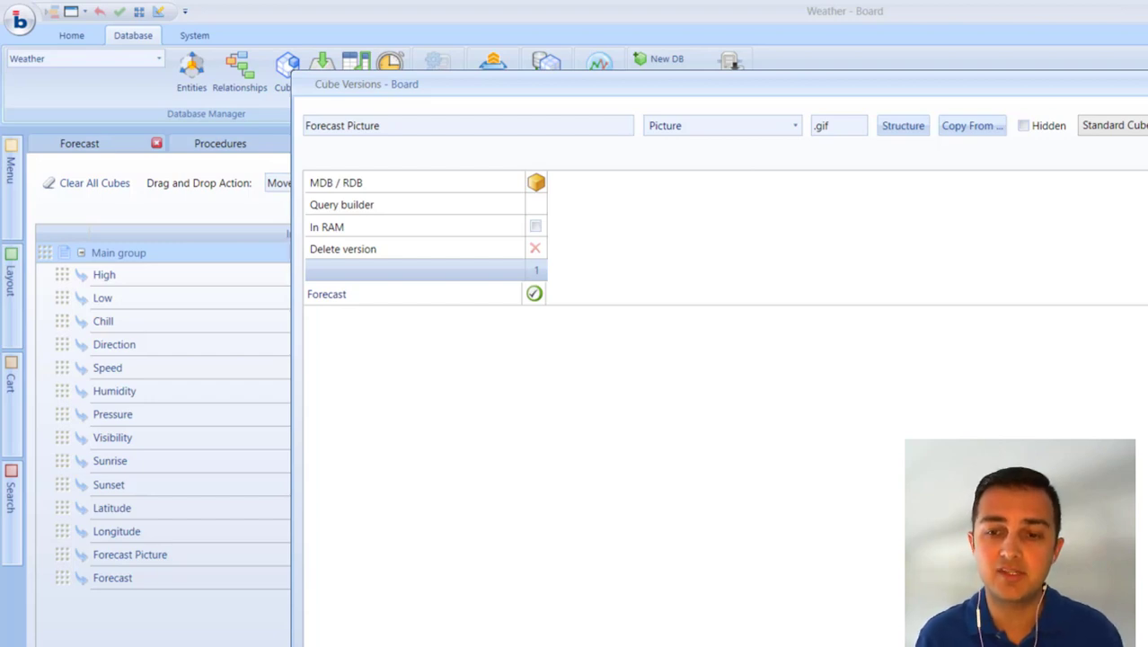
pyautogui.press('Escape')
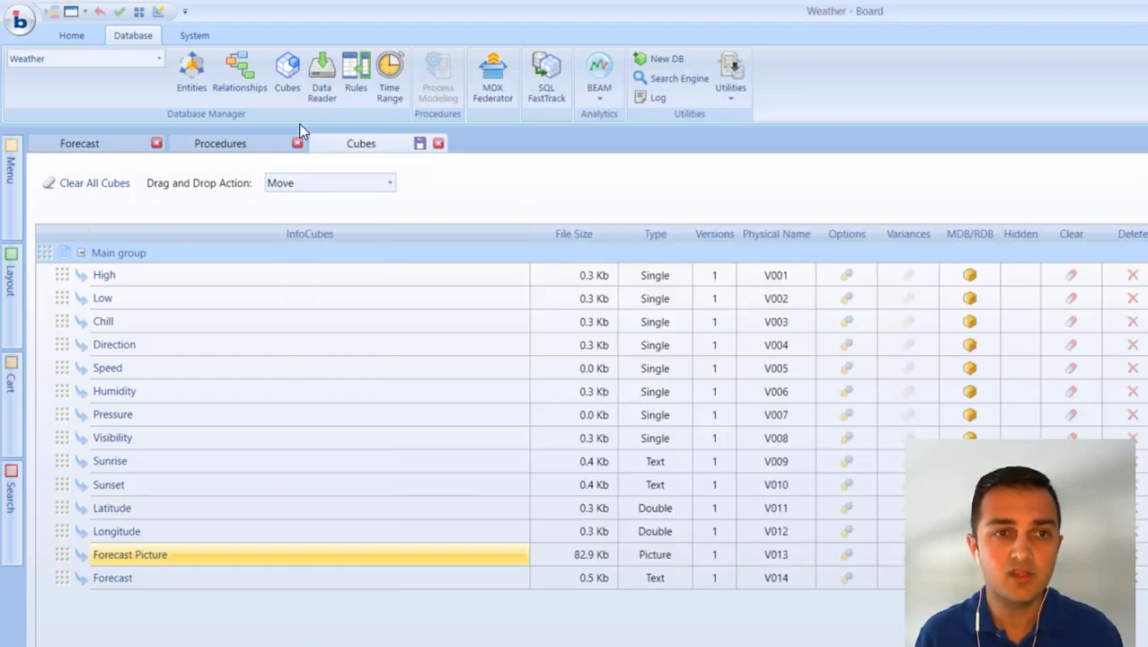
# Go back to the Forecast screen and switch it out of design mode.
pyautogui.click(243, 144)
pyautogui.click(118, 145)
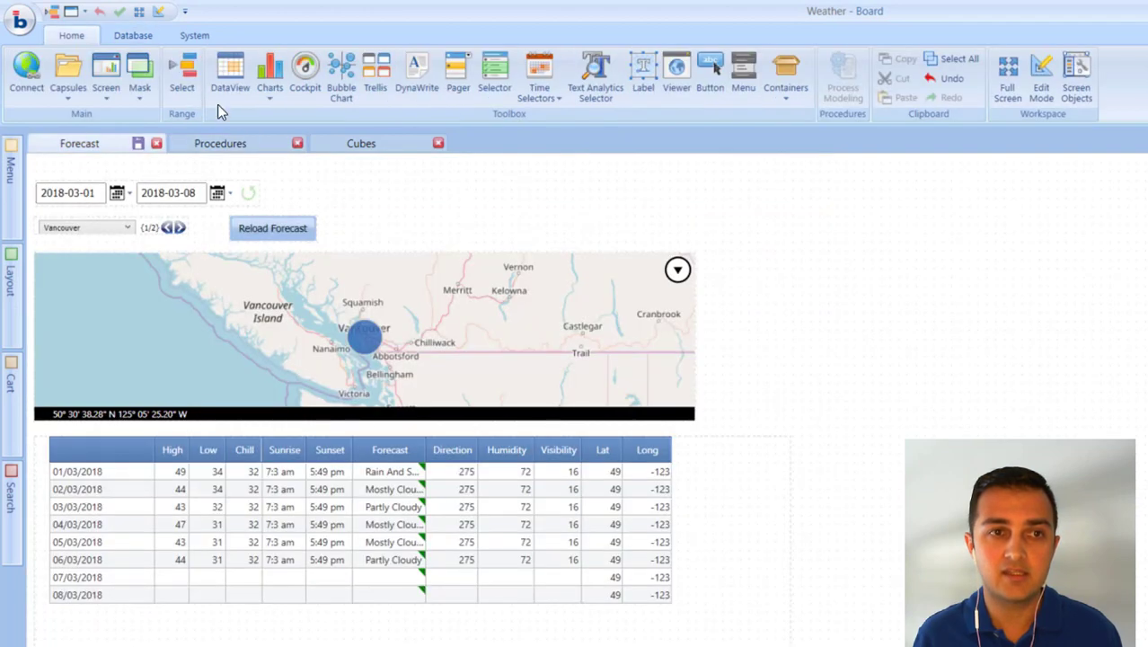
pyautogui.click(159, 12)
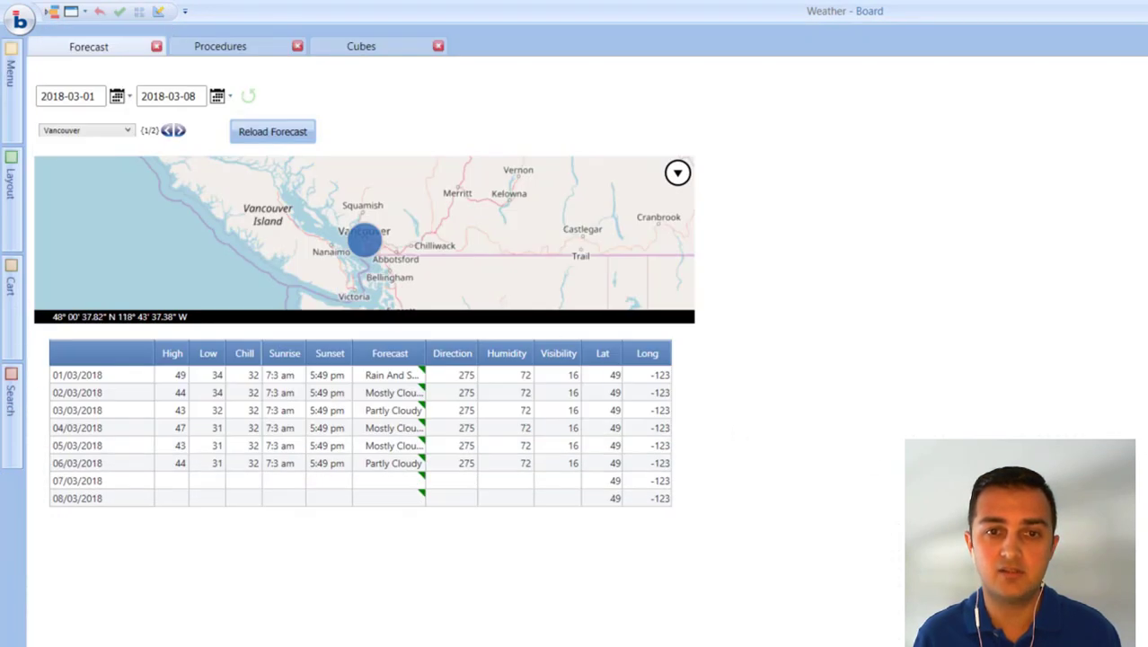